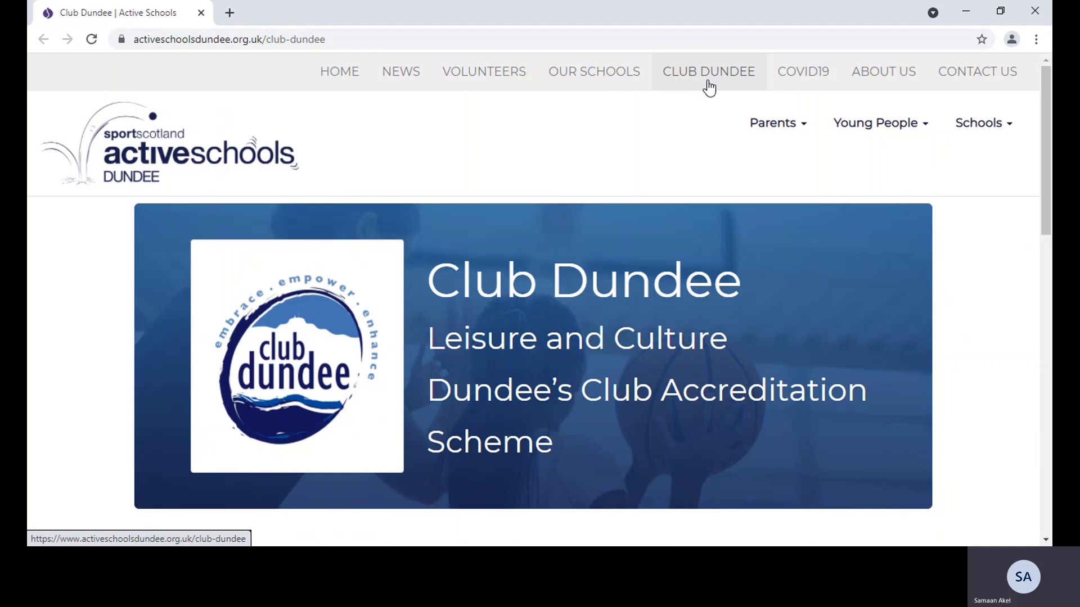
# Start the Club Dundee application with Apply Now and go past the Guidance Notes to General Information
pyautogui.moveTo(1047, 169); pyautogui.dragTo(1049, 365)
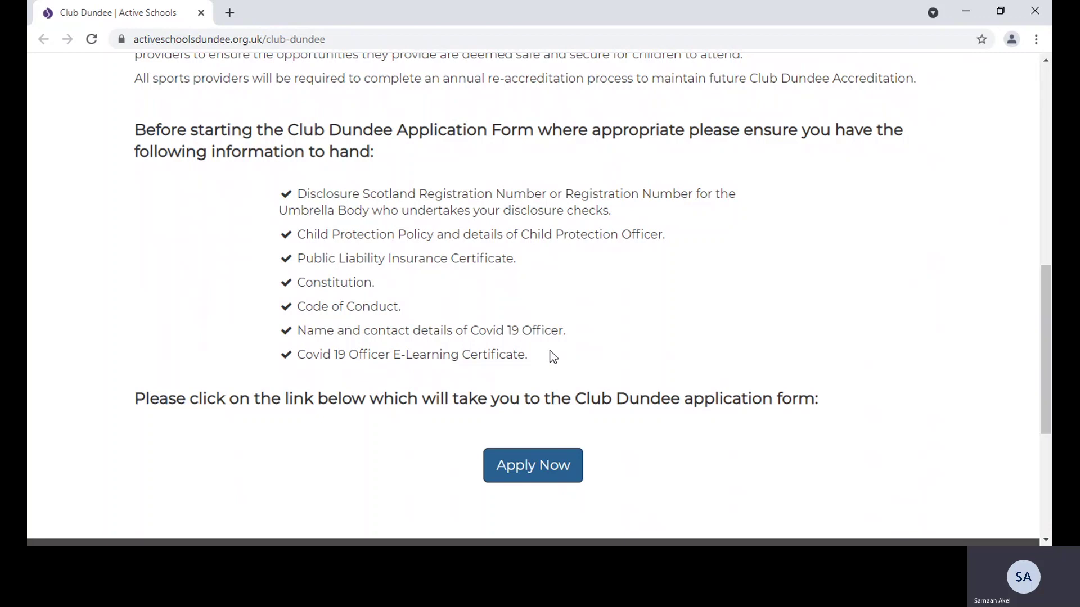
pyautogui.click(525, 469)
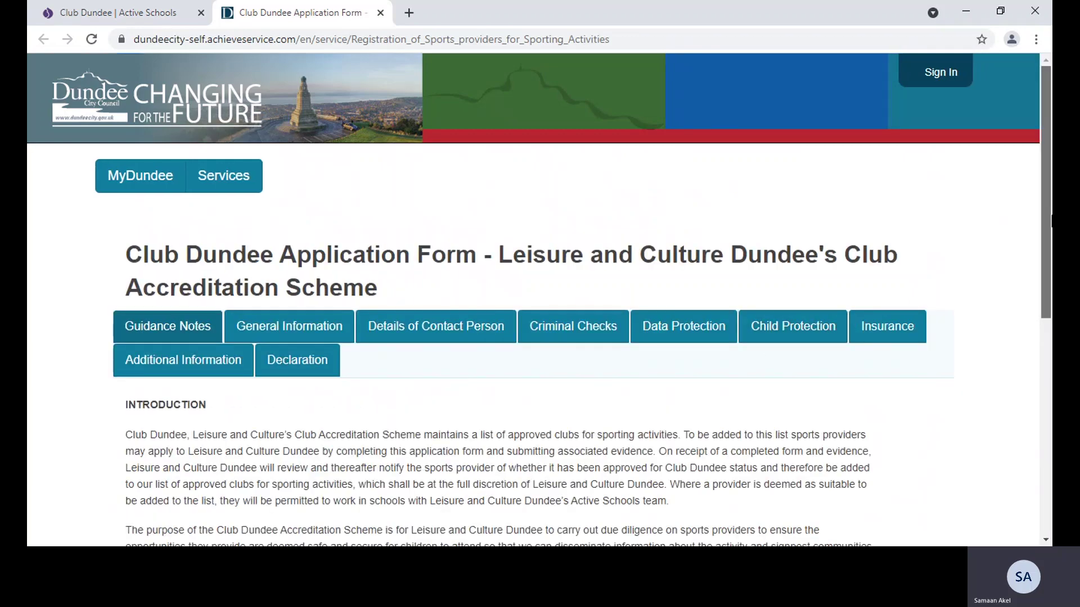
pyautogui.moveTo(1041, 233); pyautogui.dragTo(1041, 386)
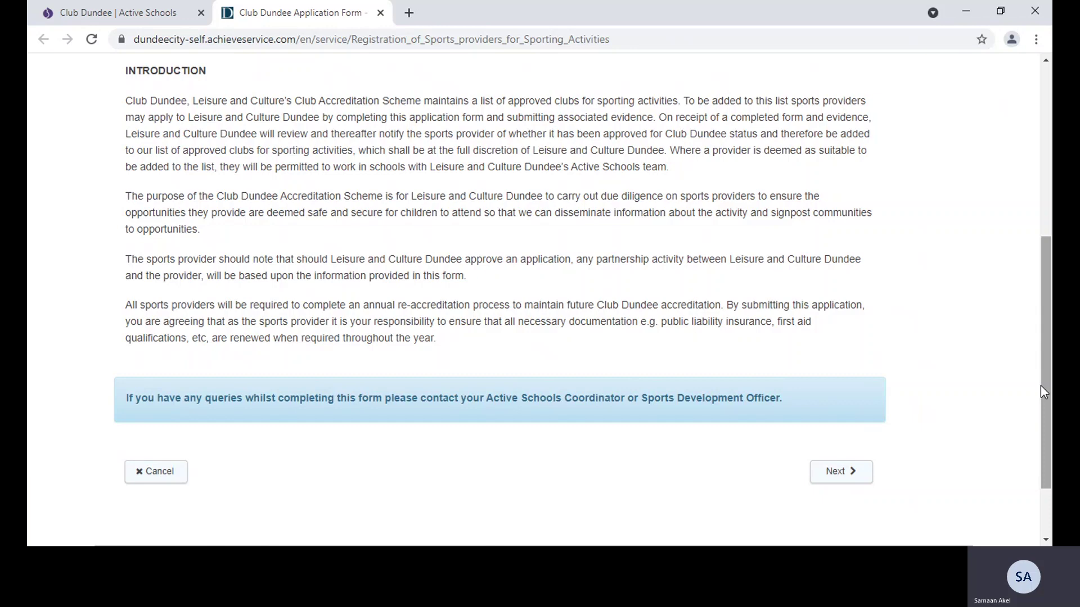
pyautogui.click(840, 473)
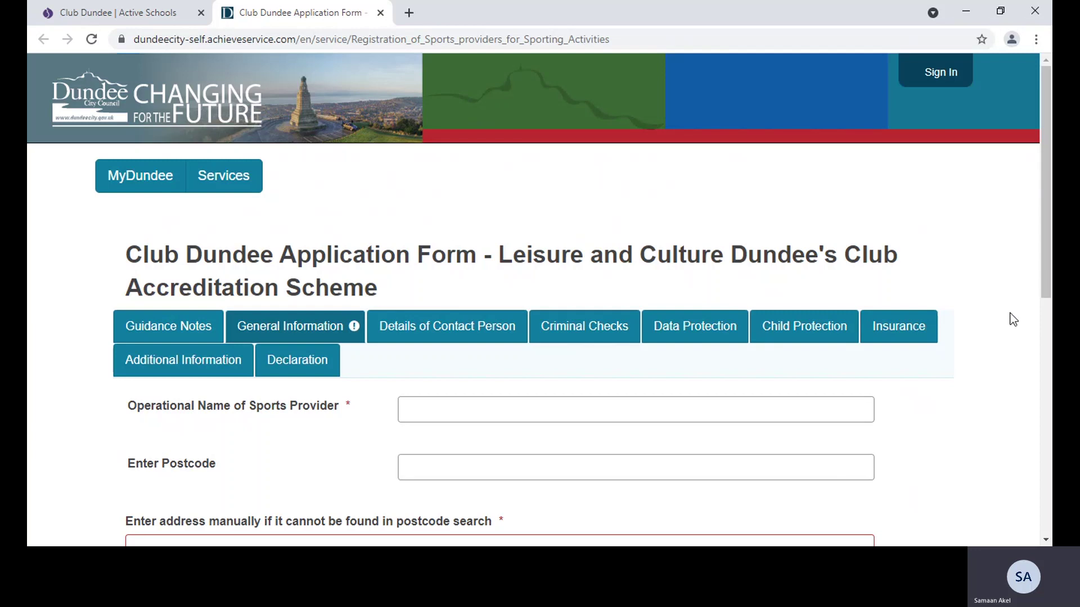
# Enter 'Active Schools Dundee' as the provider's operational name and fill in its postcode
pyautogui.scroll(-1, 787, 321)
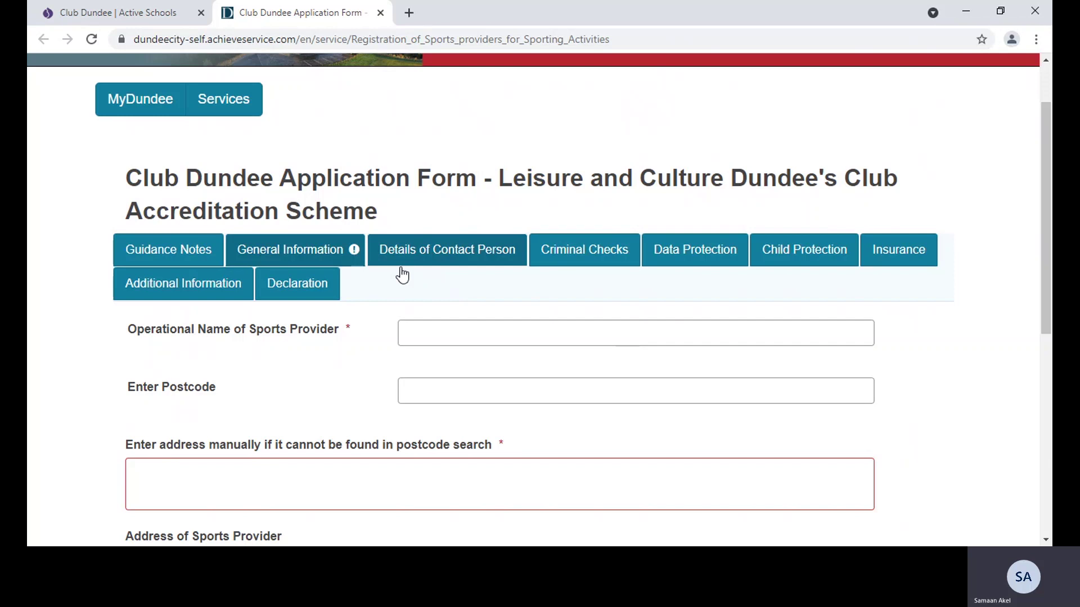
pyautogui.click(419, 332)
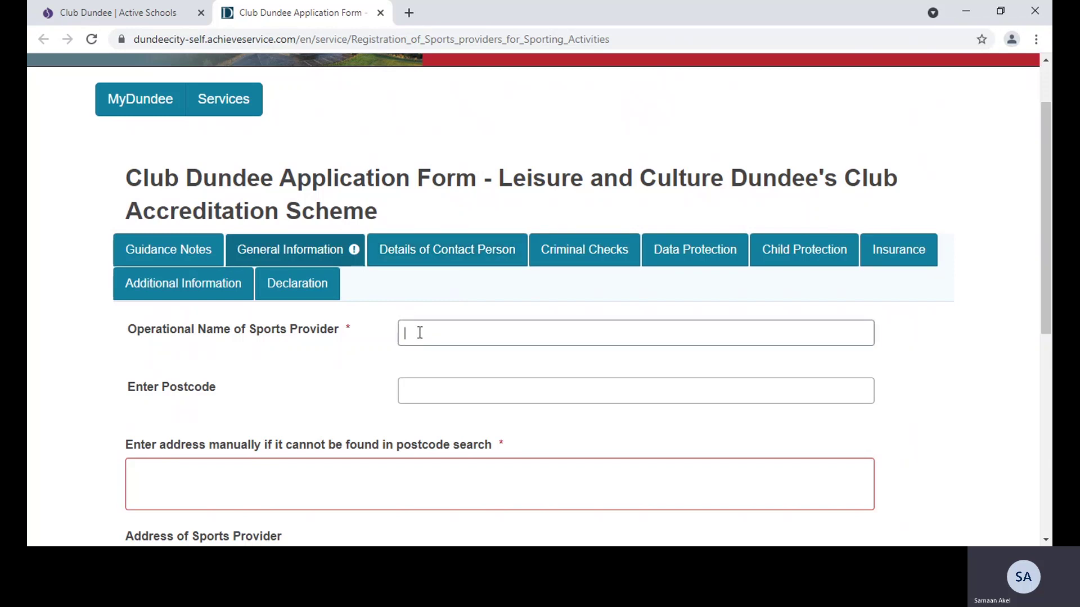
pyautogui.write('Ad')
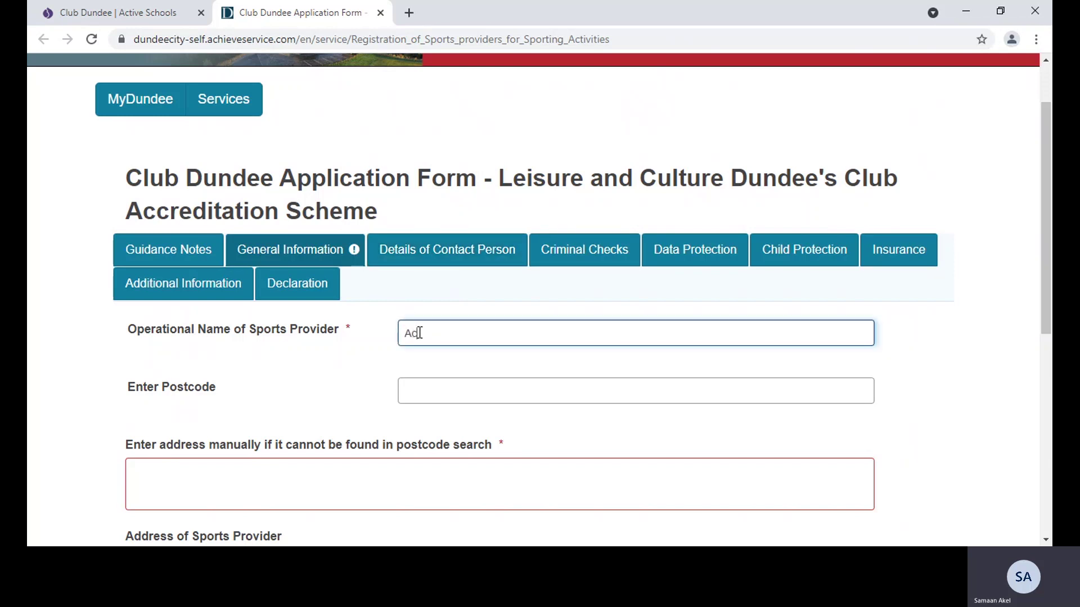
pyautogui.write('tive Schools Dundee')
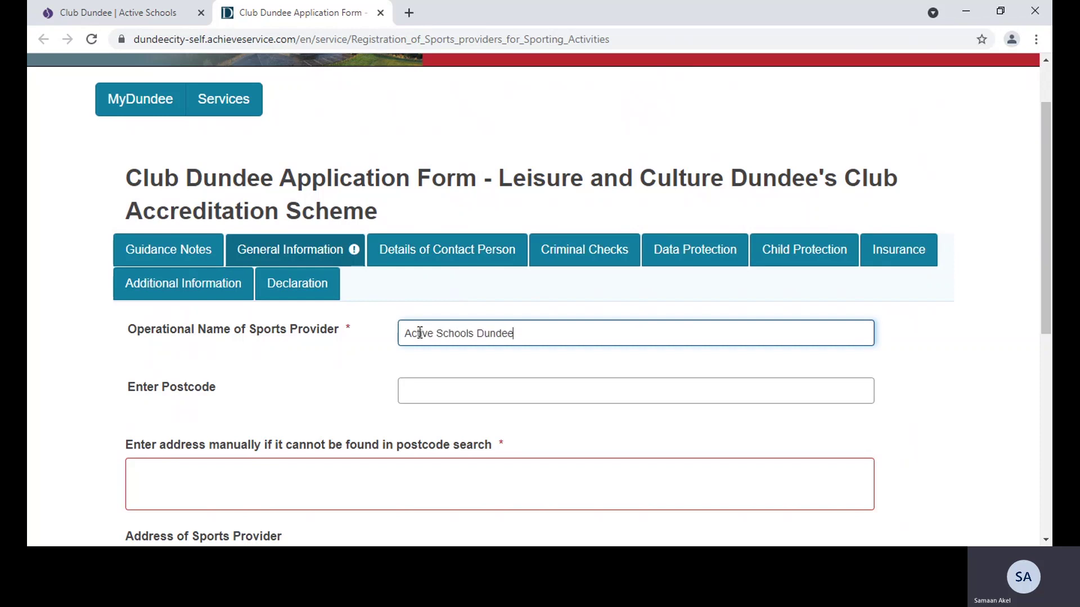
pyautogui.click(430, 398)
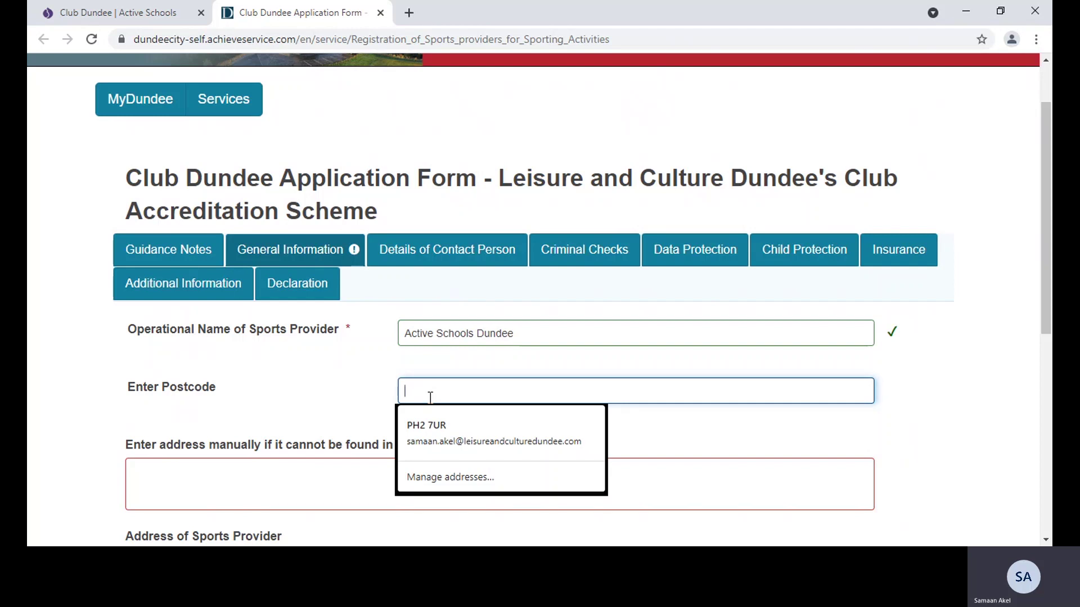
pyautogui.write('DD1')
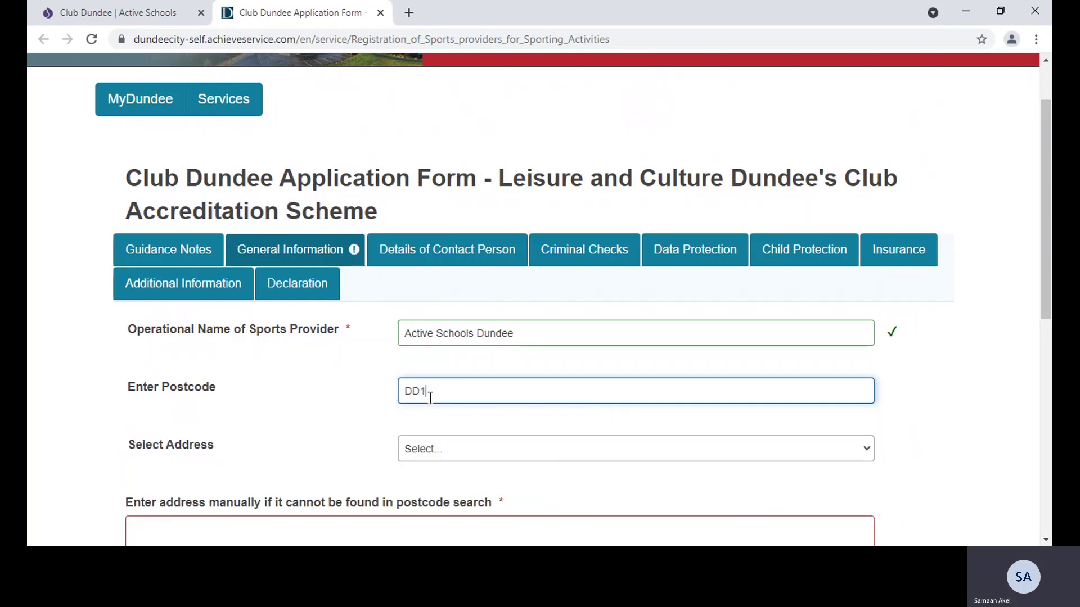
pyautogui.write(' 3HA')
# Pick a looked-up address, then type the provider's street address in the manual address box
pyautogui.click(495, 448)
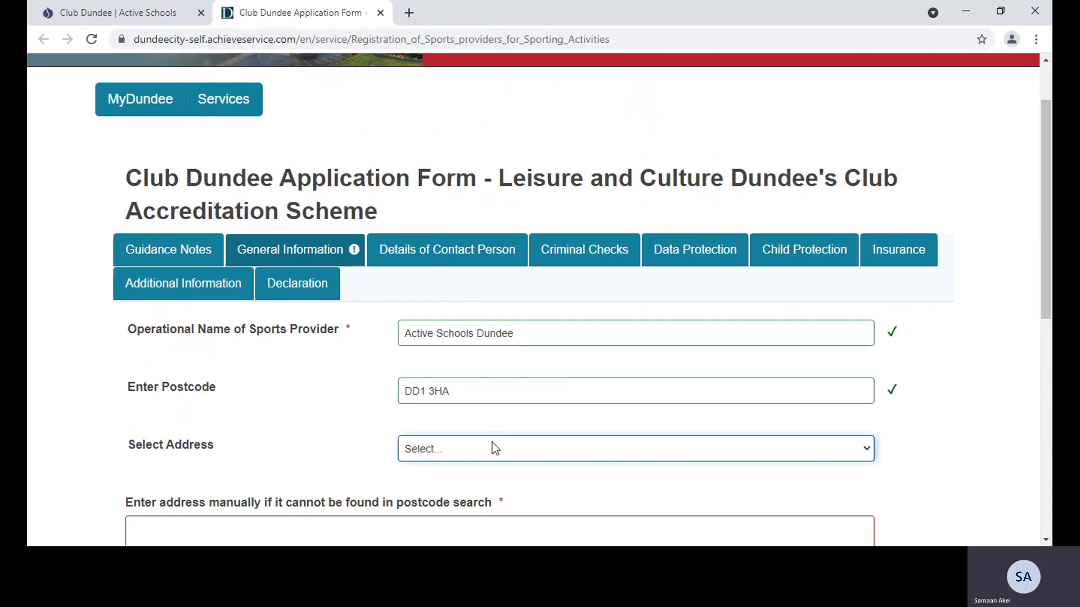
pyautogui.scroll(-1, 775, 367)
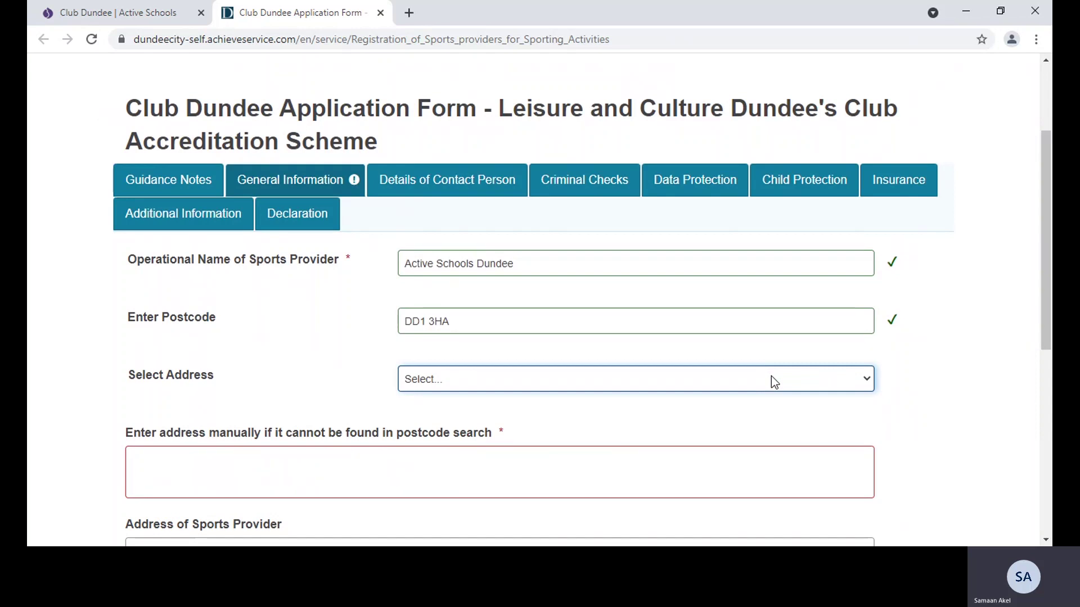
pyautogui.click(650, 457)
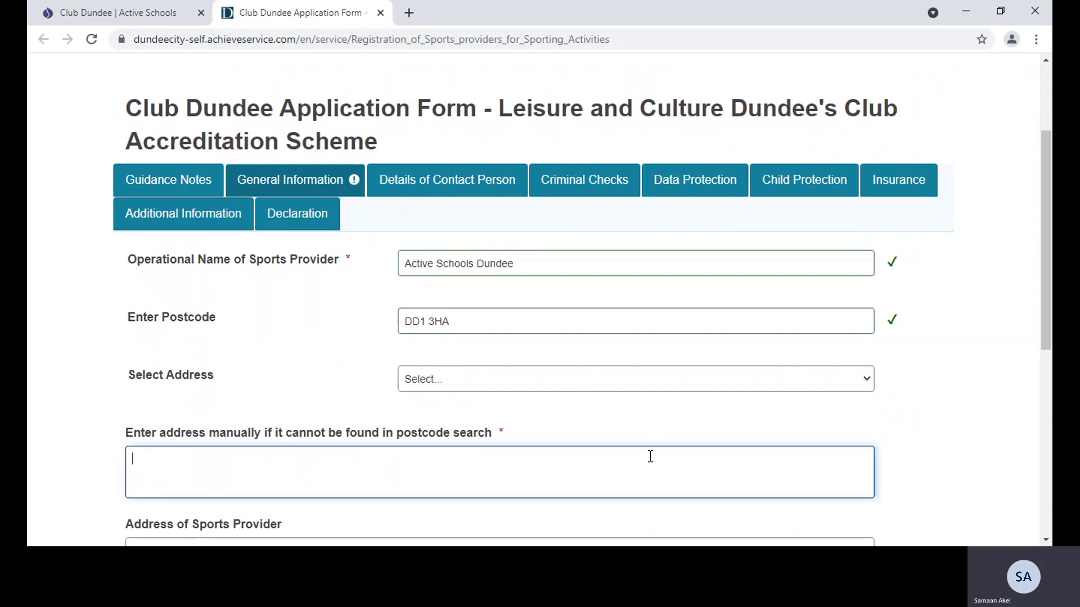
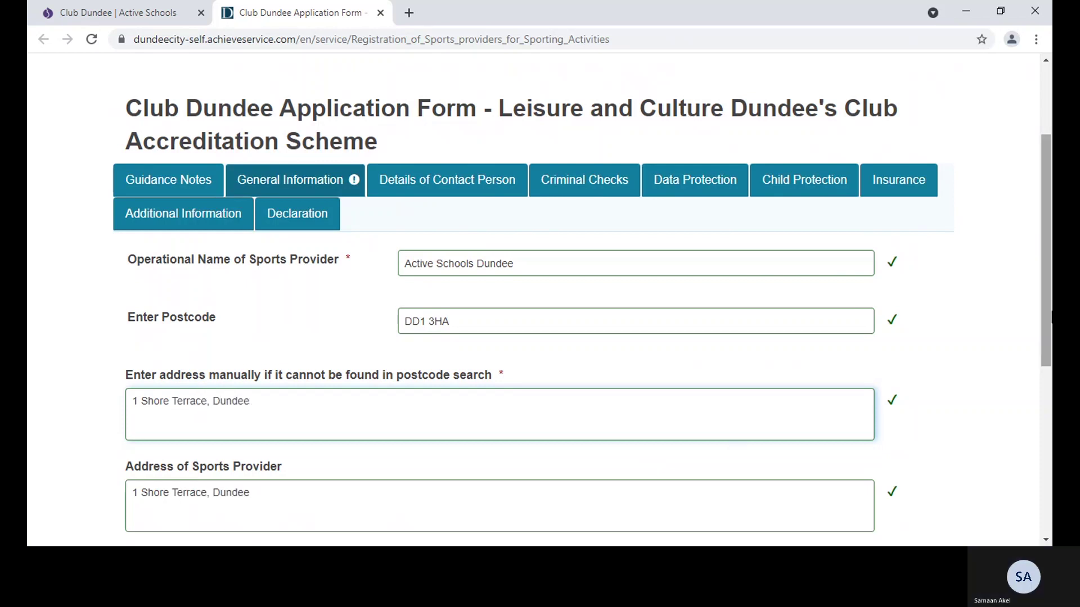
pyautogui.moveTo(1046, 318); pyautogui.dragTo(1036, 477)
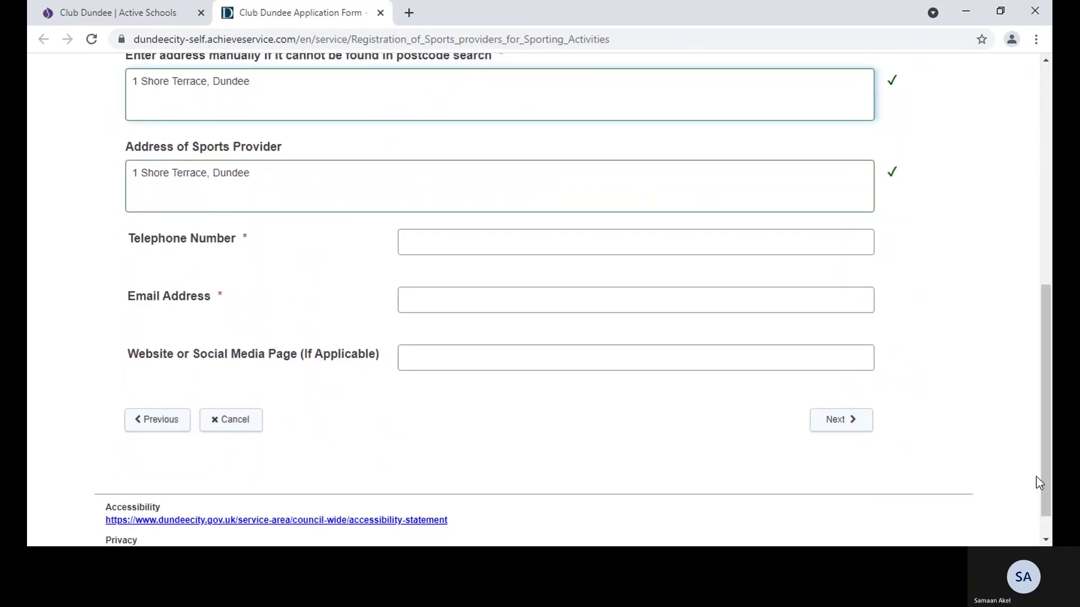
pyautogui.click(556, 246)
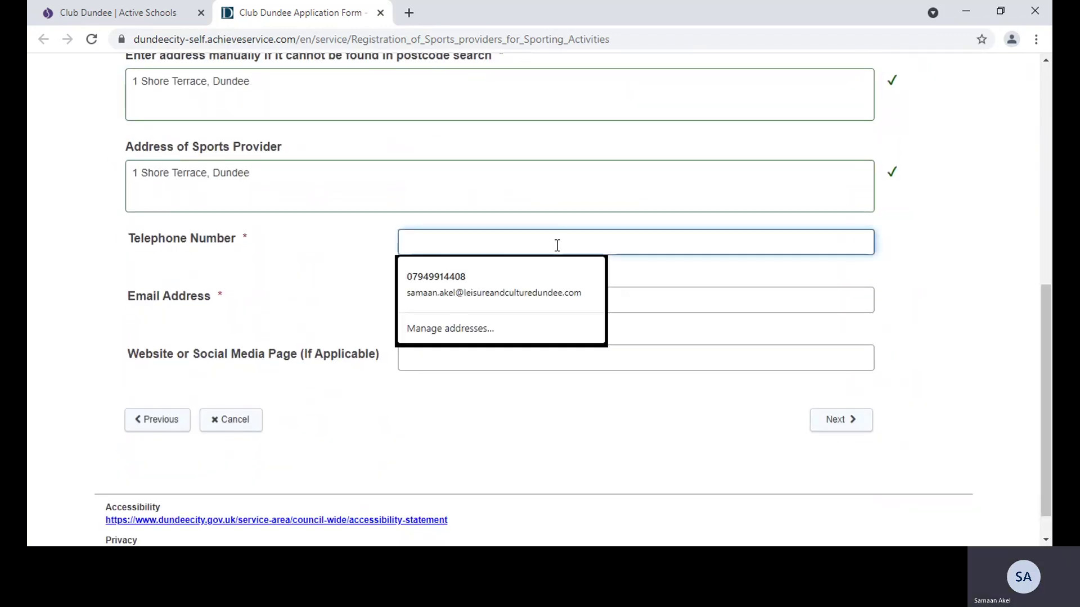
pyautogui.click(532, 279)
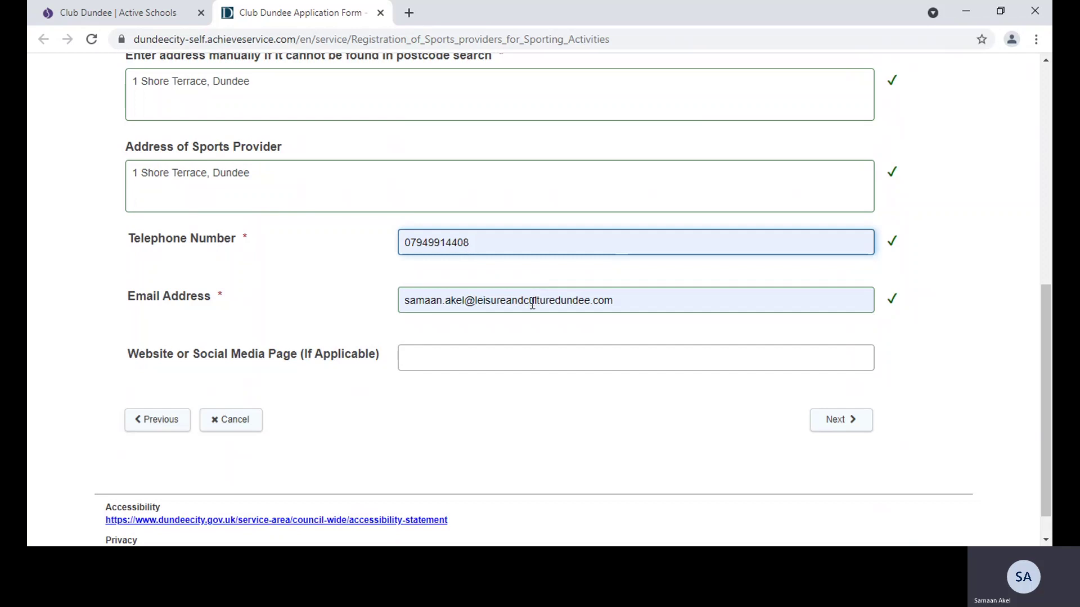
pyautogui.click(496, 363)
pyautogui.write('w')
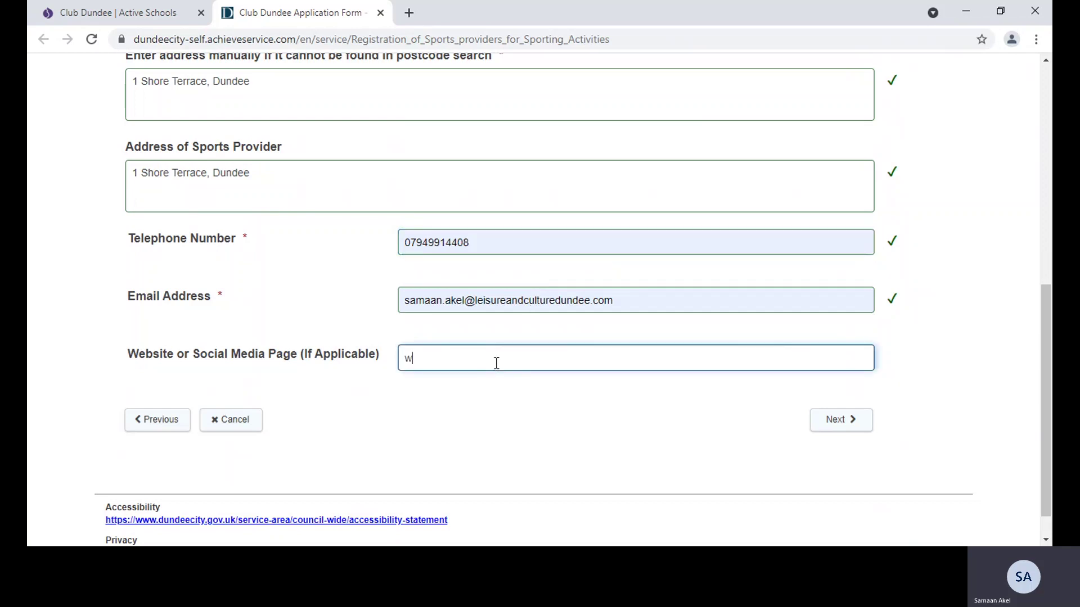
pyautogui.write('ww.activeschoolsdunde')
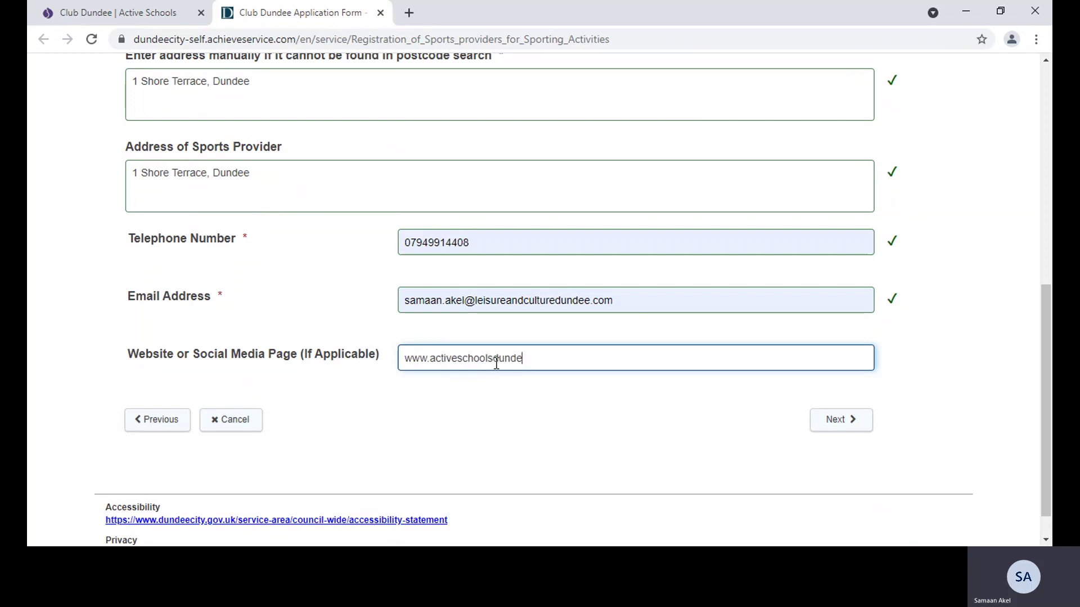
pyautogui.write('e.org.')
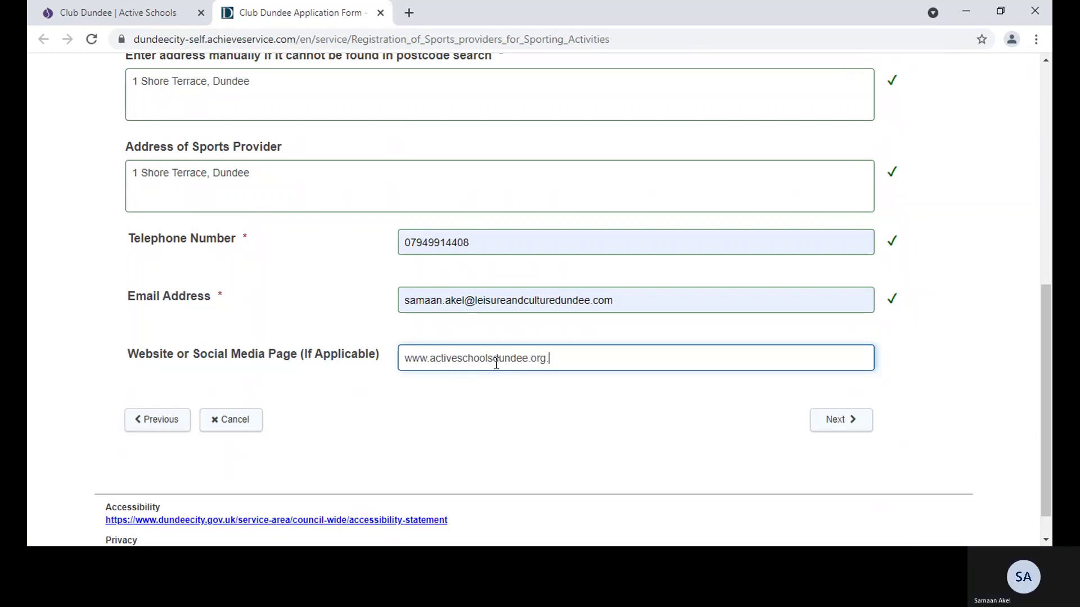
pyautogui.write('uk')
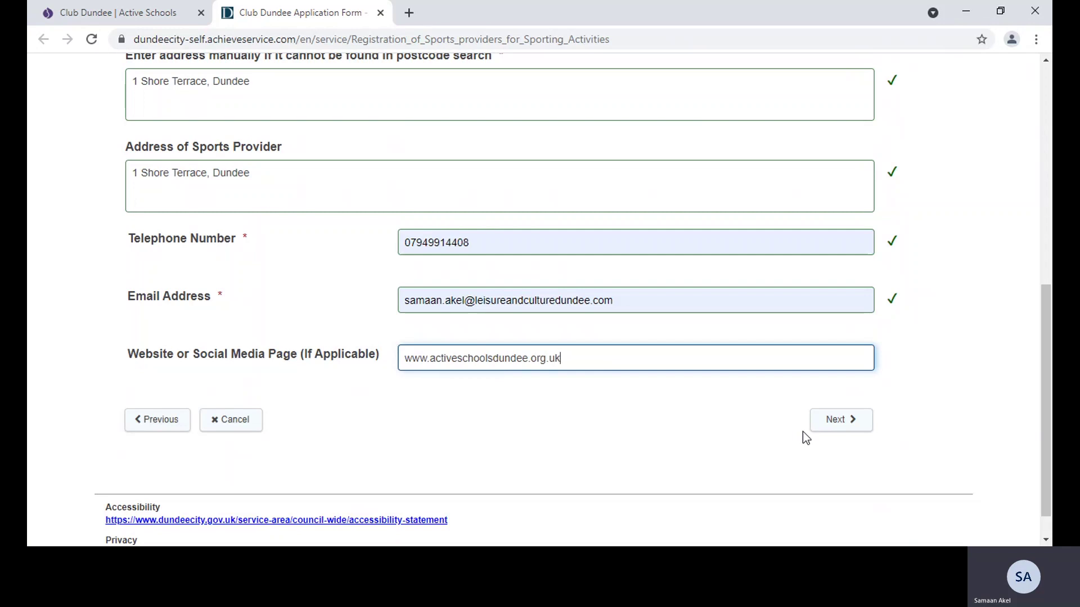
# On Details of Contact Person, autofill the contact's name, e-mail and telephone number
pyautogui.click(842, 421)
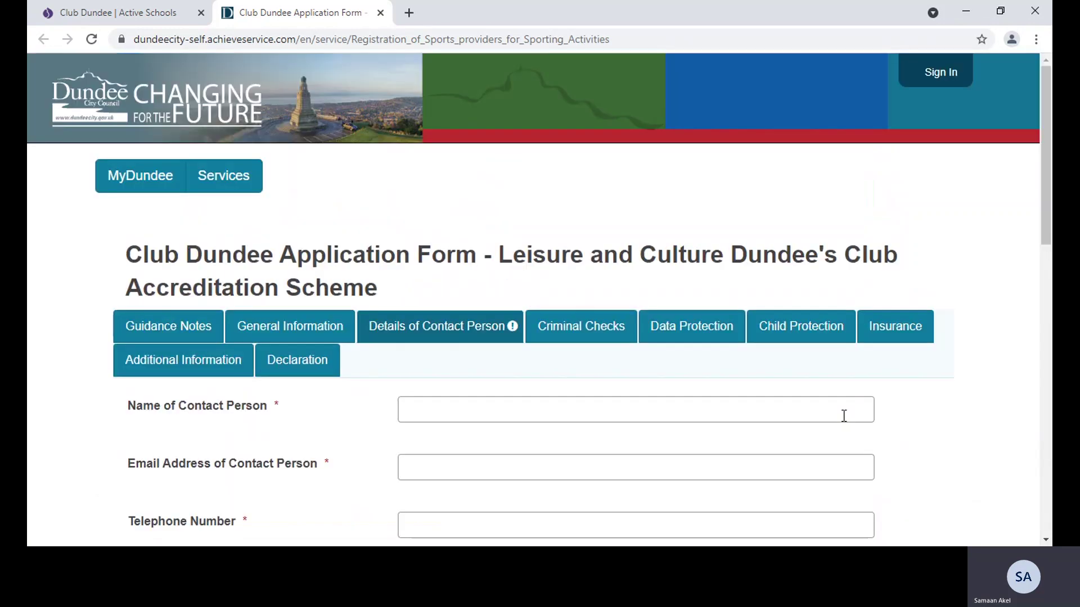
pyautogui.moveTo(1048, 248); pyautogui.dragTo(1047, 340)
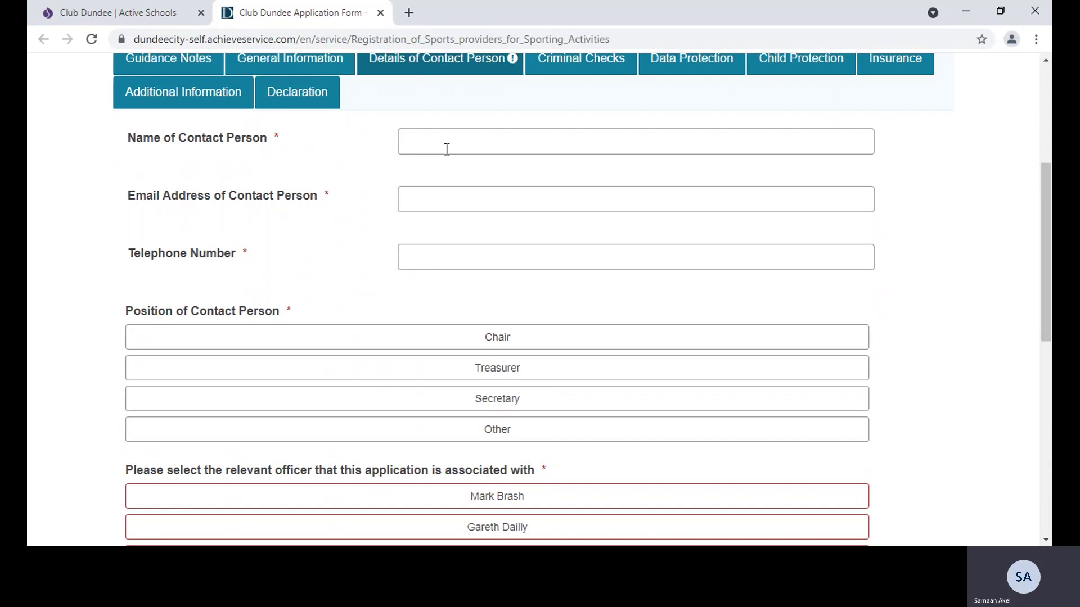
pyautogui.click(447, 149)
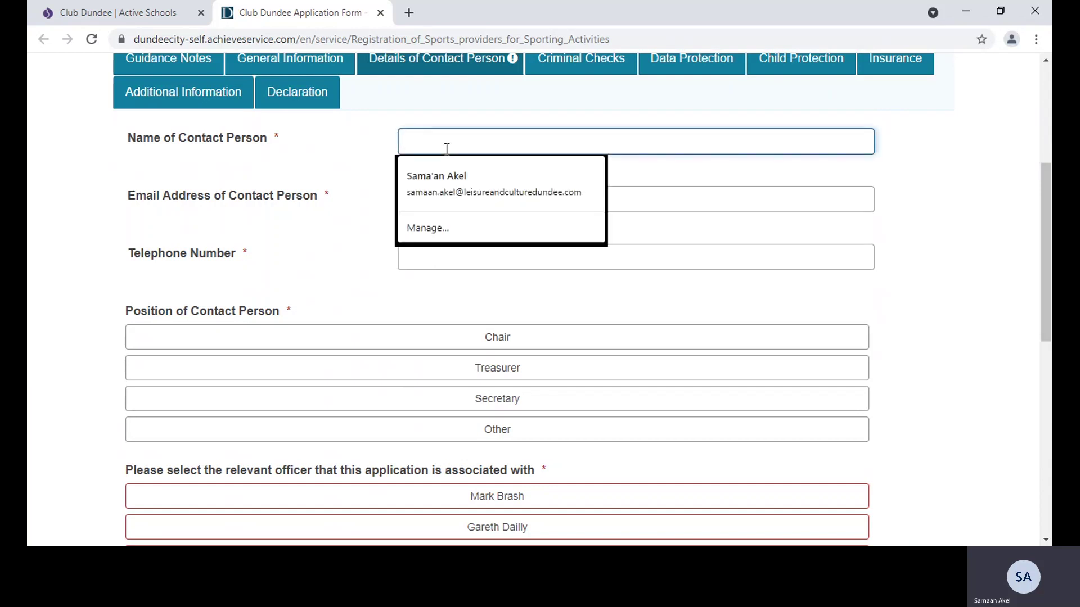
pyautogui.click(457, 170)
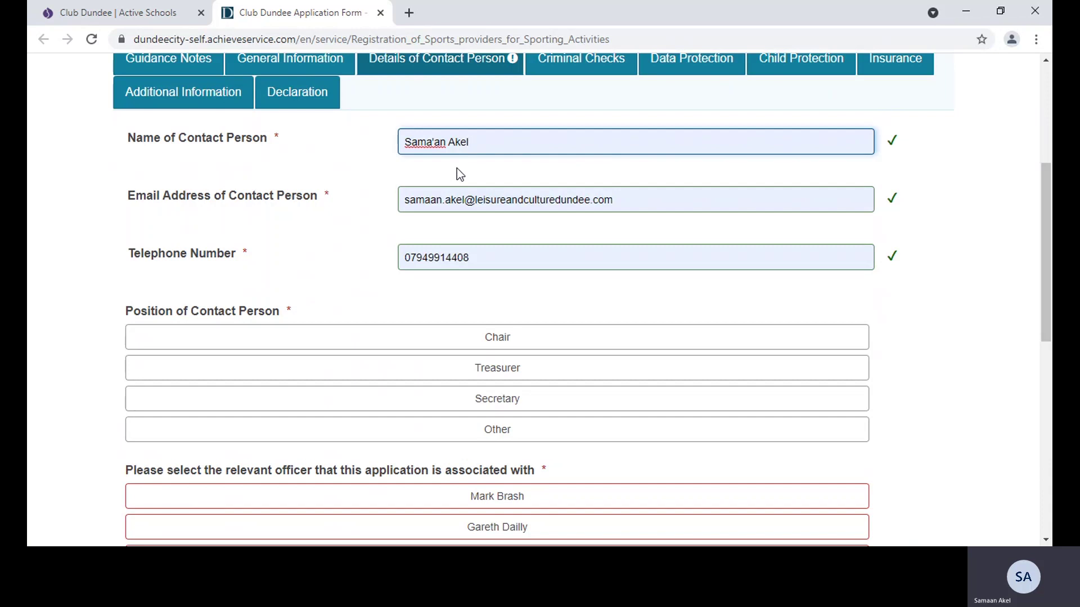
pyautogui.moveTo(1047, 270); pyautogui.dragTo(1047, 332)
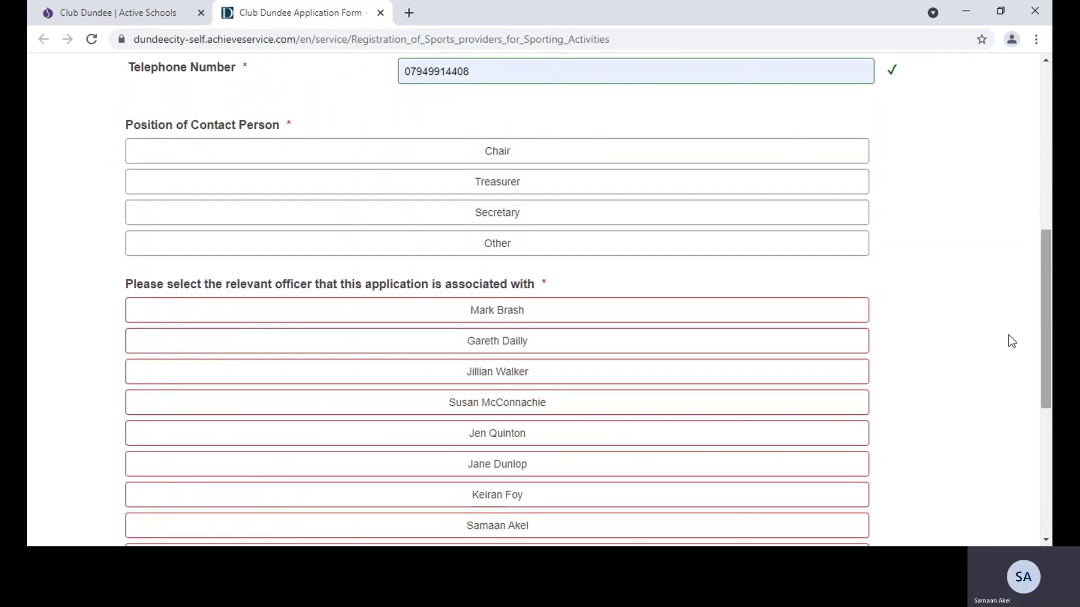
# Set the contact's position to Other with 'Coach', choose the associated officer, and continue to Criminal Checks
pyautogui.click(571, 248)
pyautogui.click(529, 285)
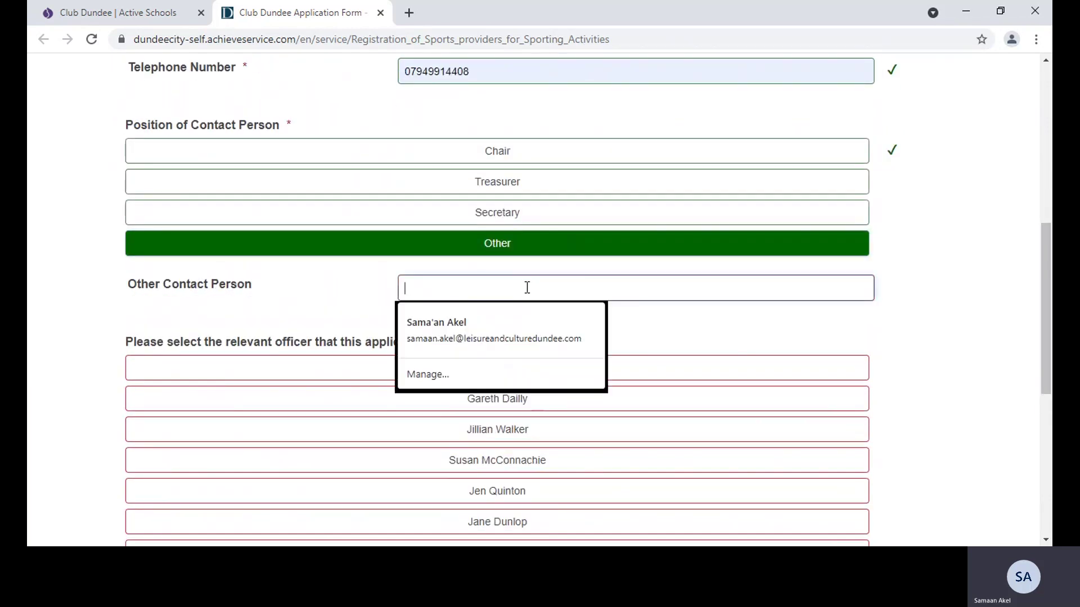
pyautogui.write('Coach')
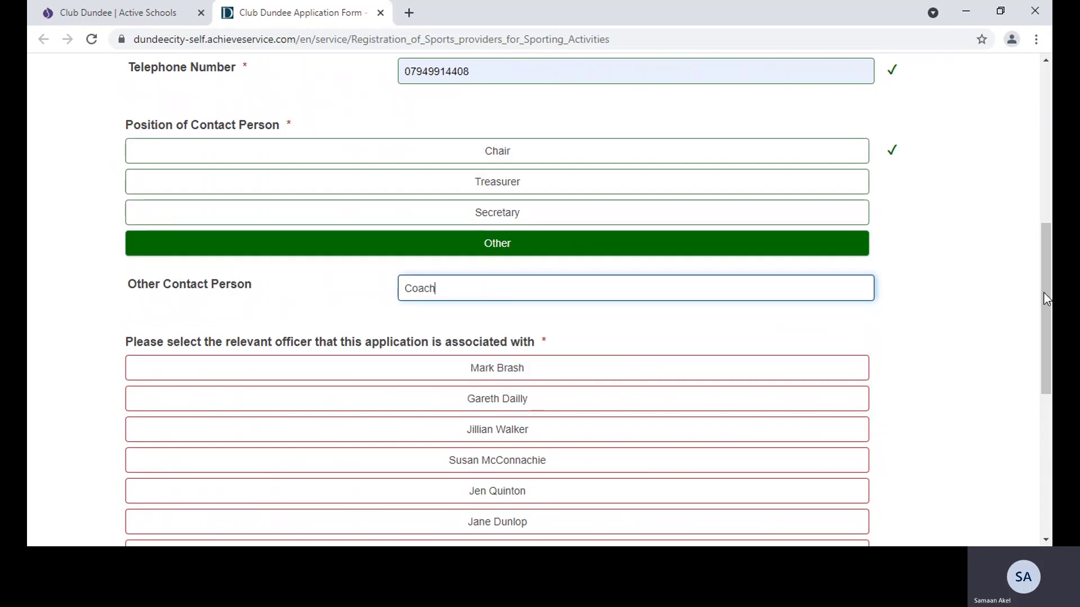
pyautogui.moveTo(1044, 292); pyautogui.dragTo(1048, 387)
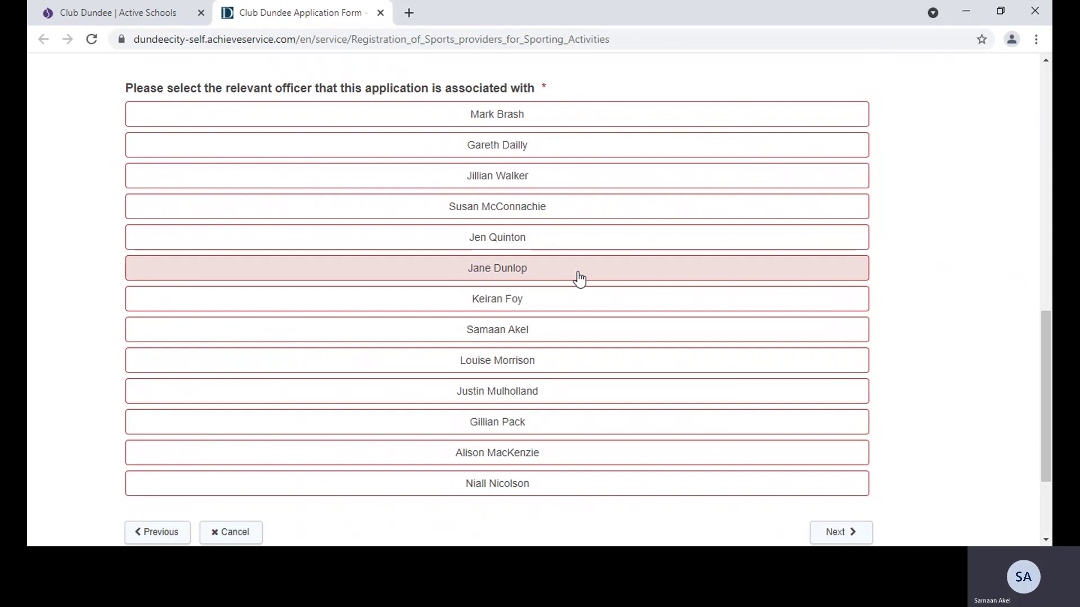
pyautogui.click(550, 458)
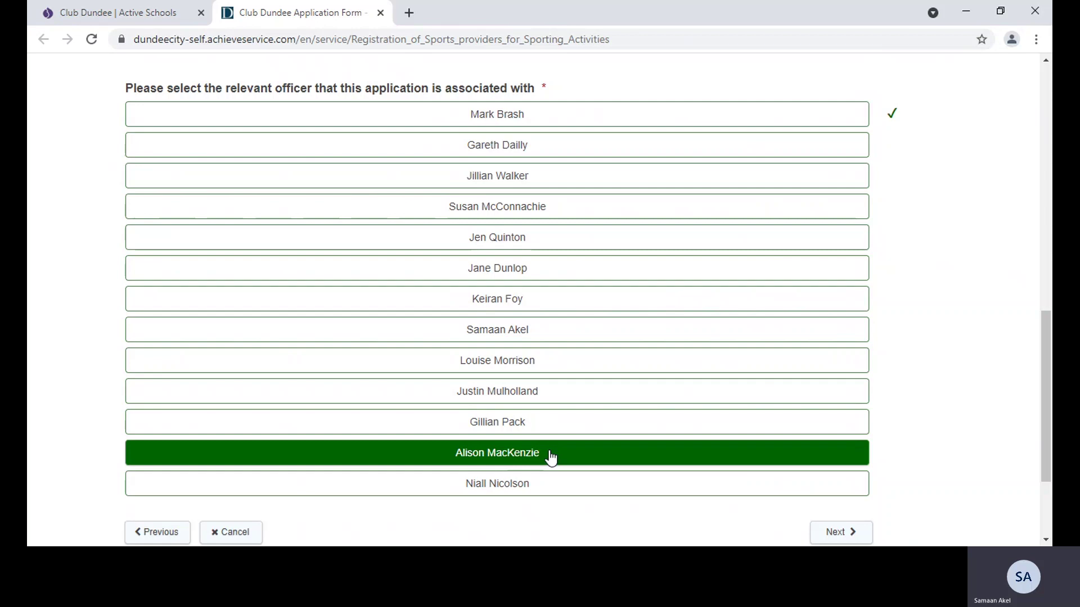
pyautogui.click(839, 531)
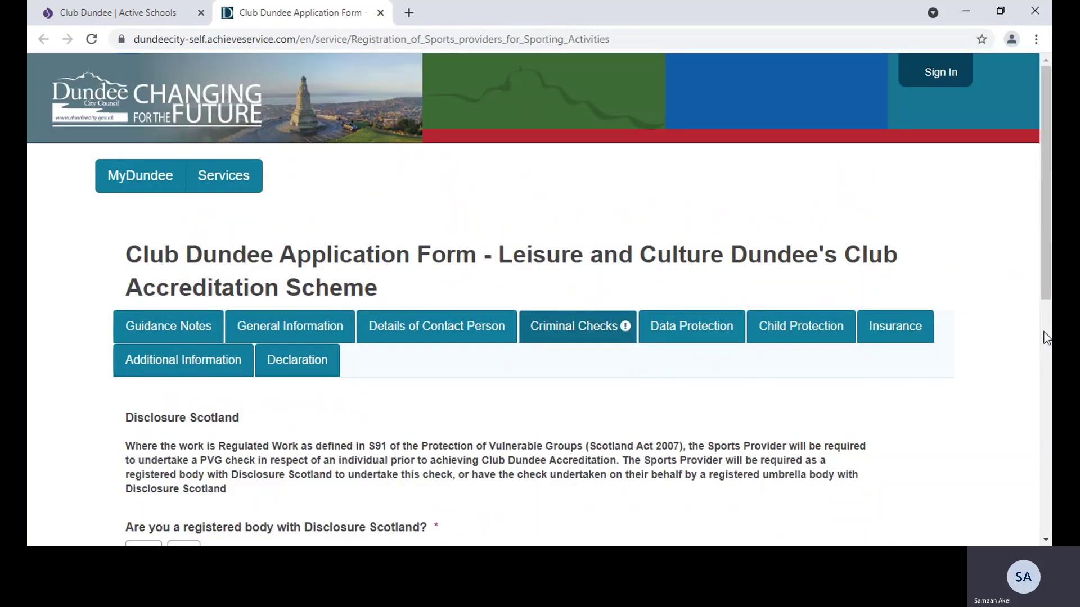
# Answer Yes to being a registered Disclosure Scotland body, enter the certificate code, and continue
pyautogui.moveTo(1046, 301); pyautogui.dragTo(1047, 411)
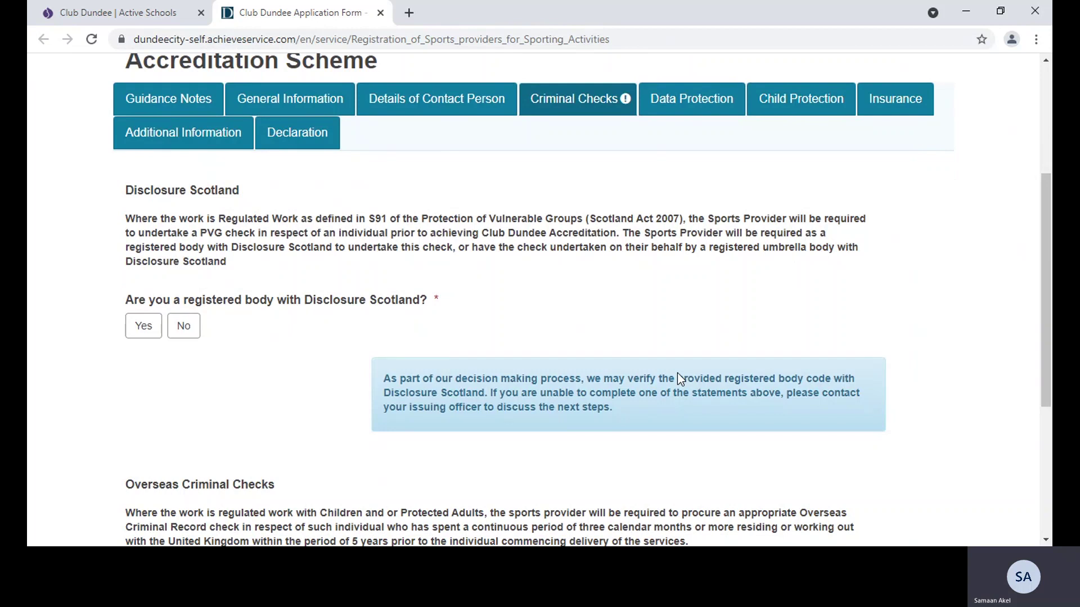
pyautogui.click(151, 334)
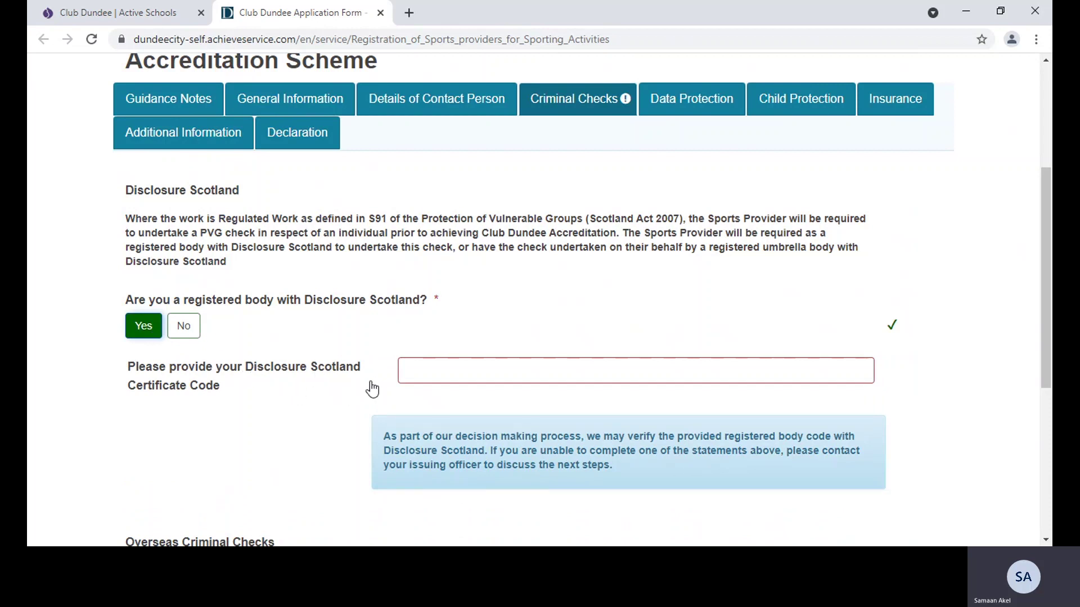
pyautogui.click(442, 372)
pyautogui.write('ASC')
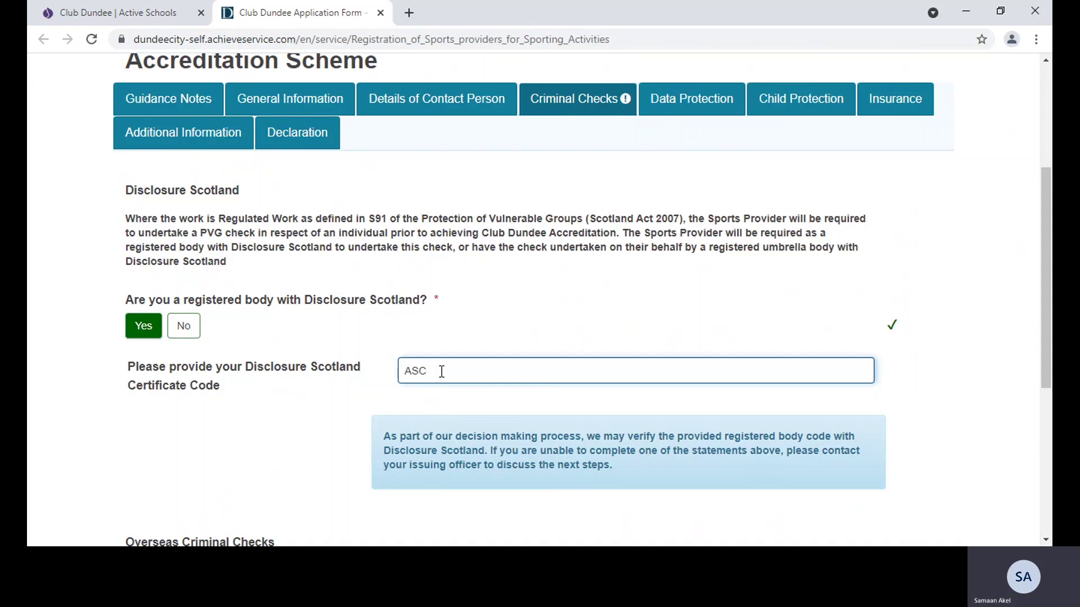
pyautogui.write('1234567')
pyautogui.moveTo(1048, 318); pyautogui.dragTo(1046, 456)
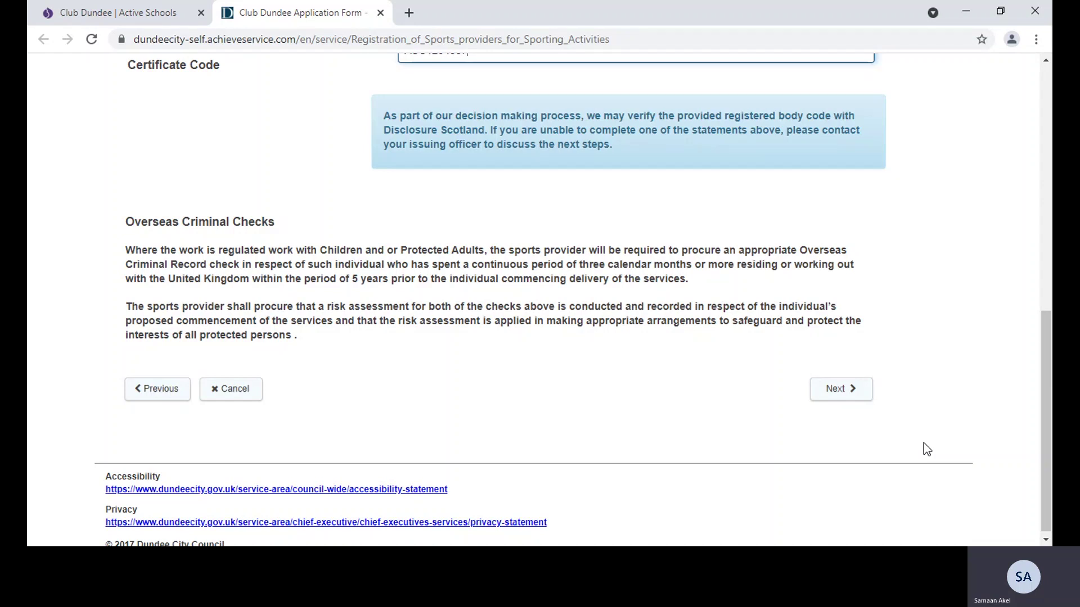
pyautogui.click(853, 388)
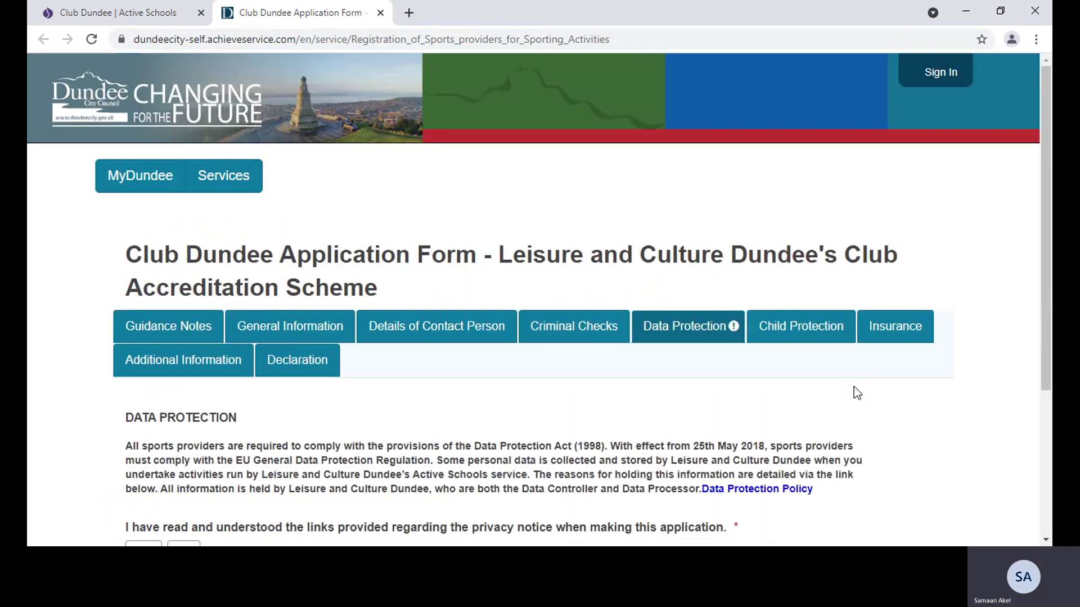
# Answer Yes to having read the privacy notice links and continue to Child Protection
pyautogui.moveTo(1040, 248); pyautogui.dragTo(1040, 384)
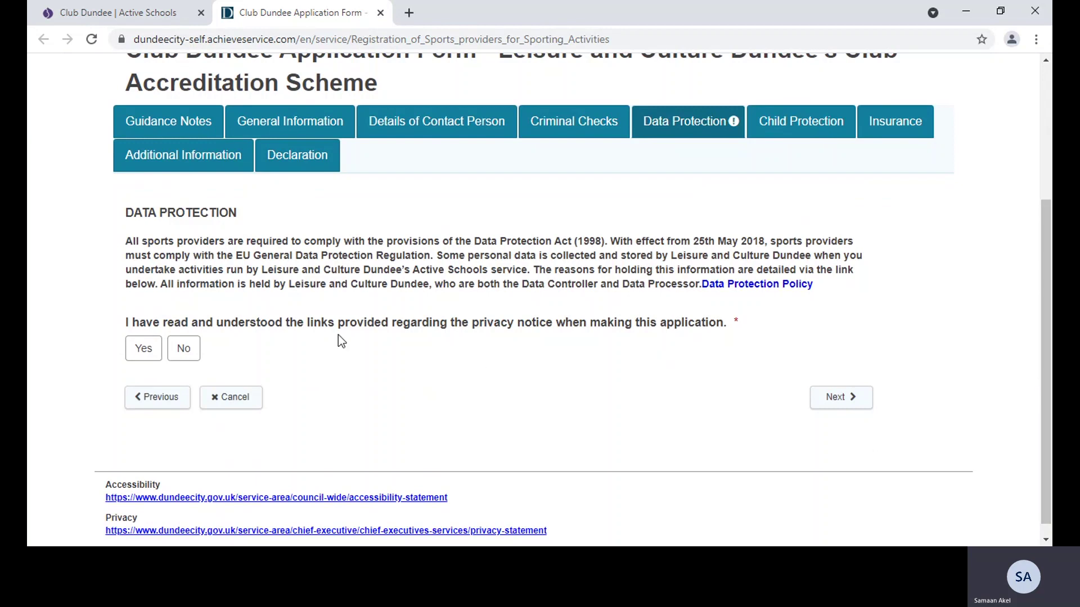
pyautogui.click(145, 348)
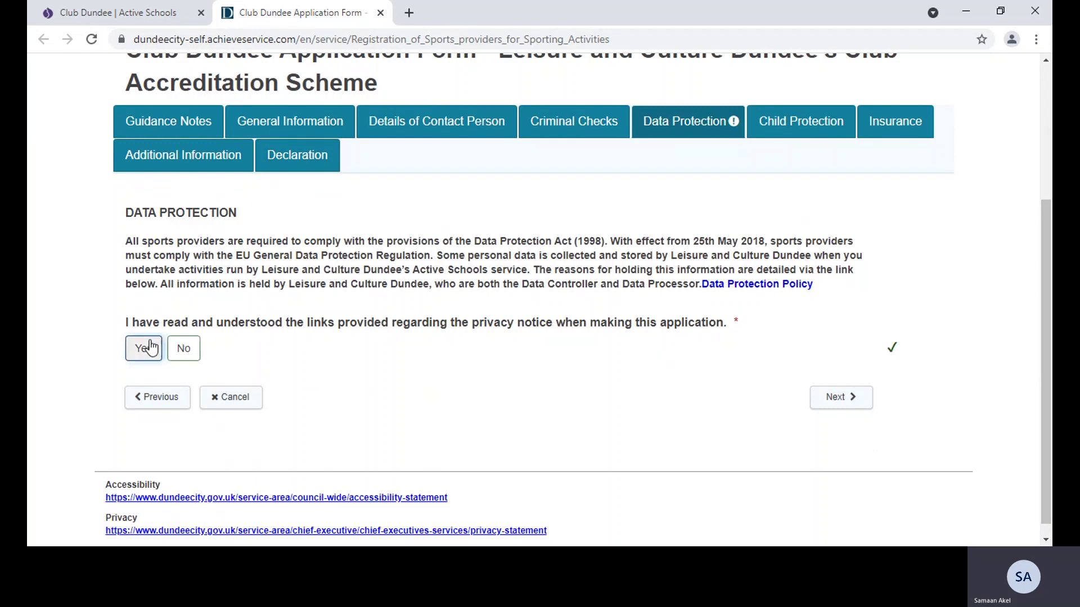
pyautogui.click(850, 400)
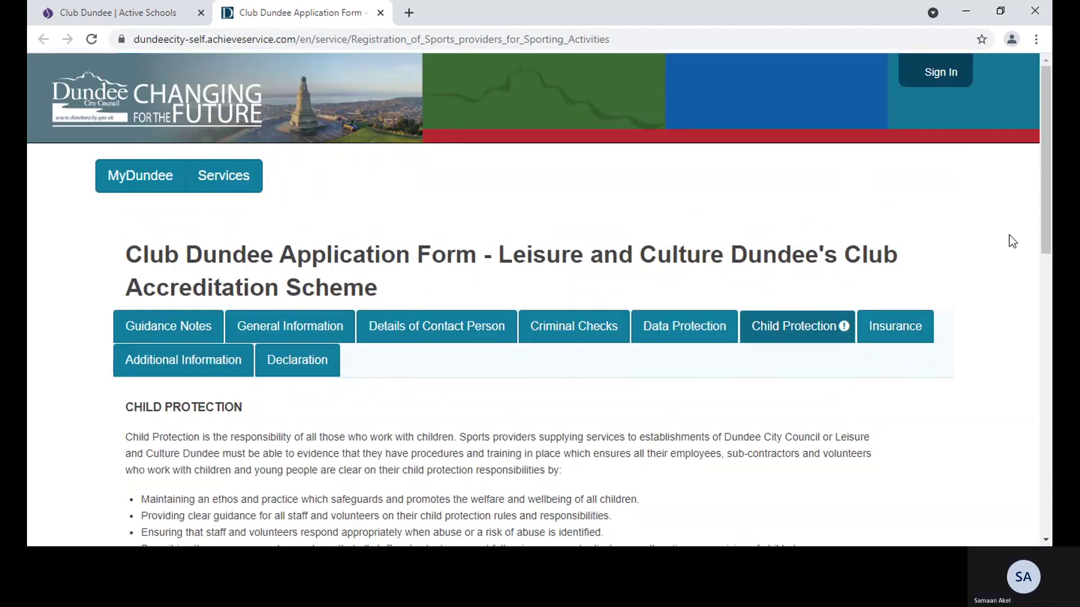
# Enter the child protection officer's name, contact number and e-mail, then start the policy upload
pyautogui.moveTo(1049, 213); pyautogui.dragTo(1043, 444)
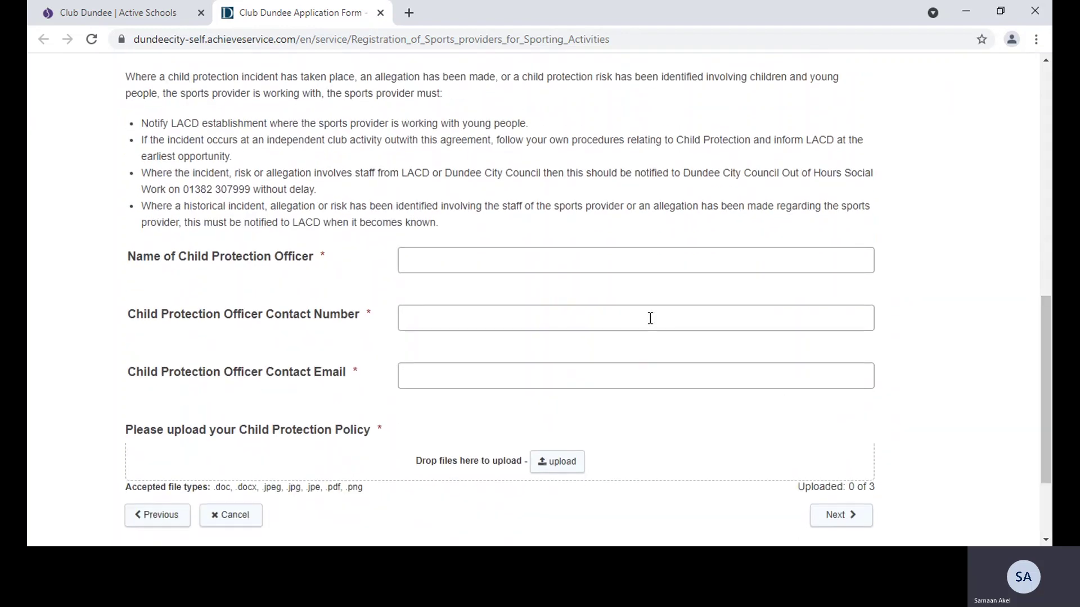
pyautogui.click(530, 264)
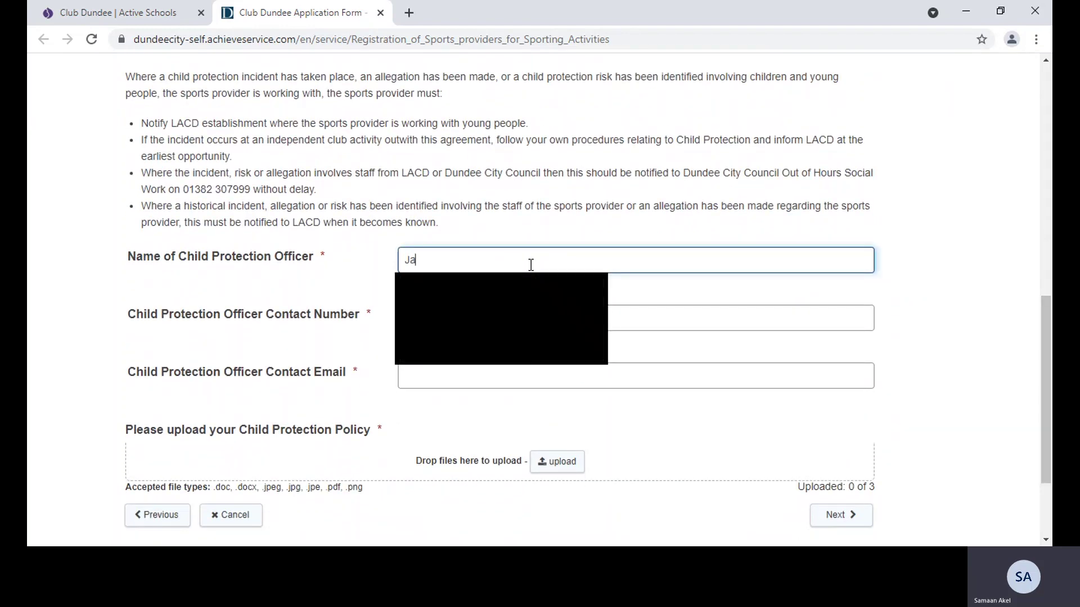
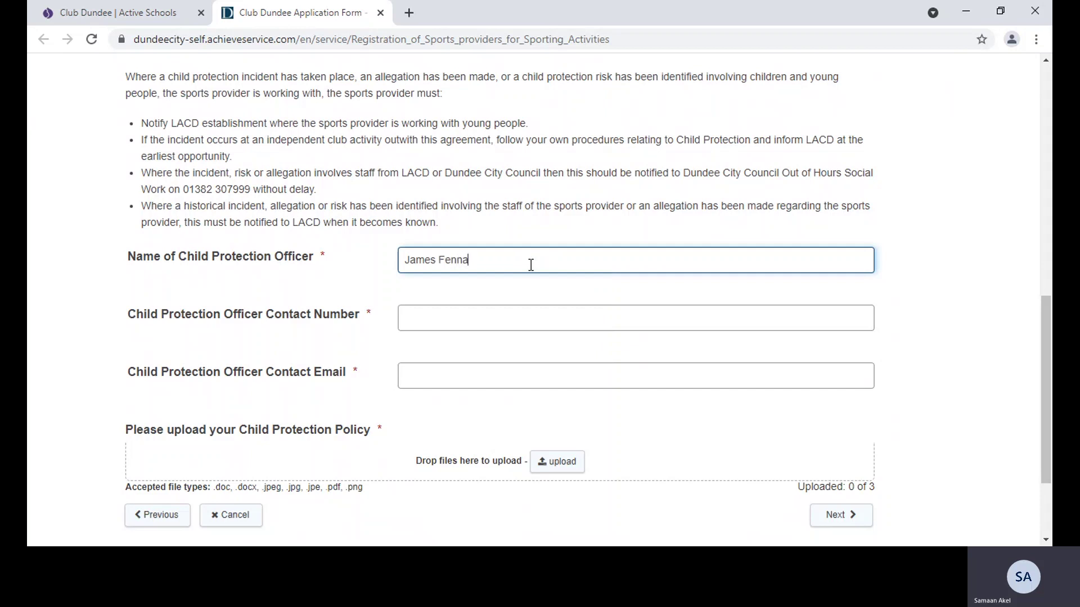
pyautogui.click(495, 312)
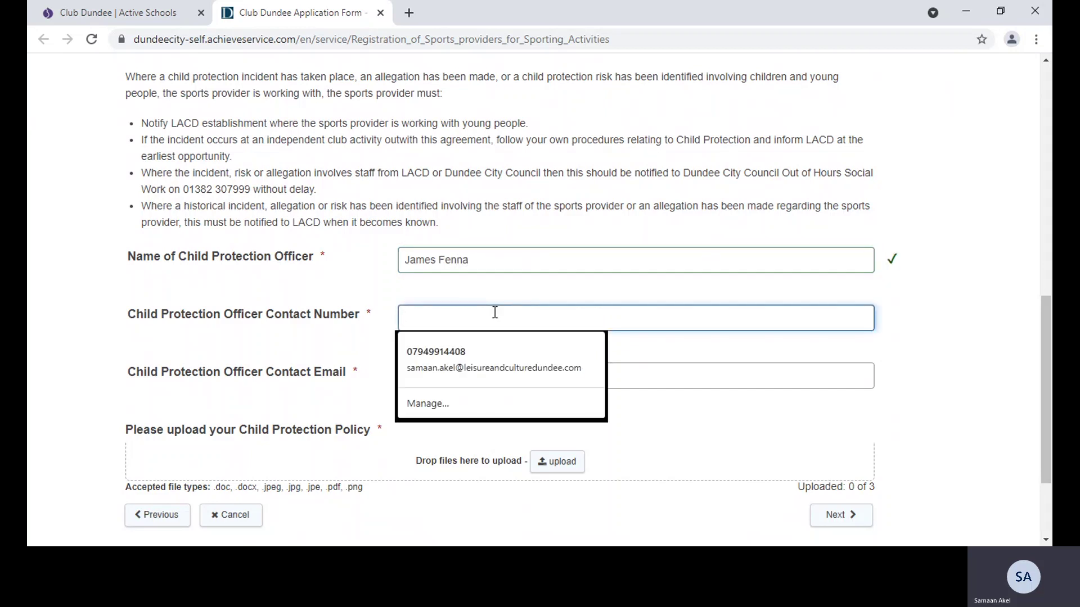
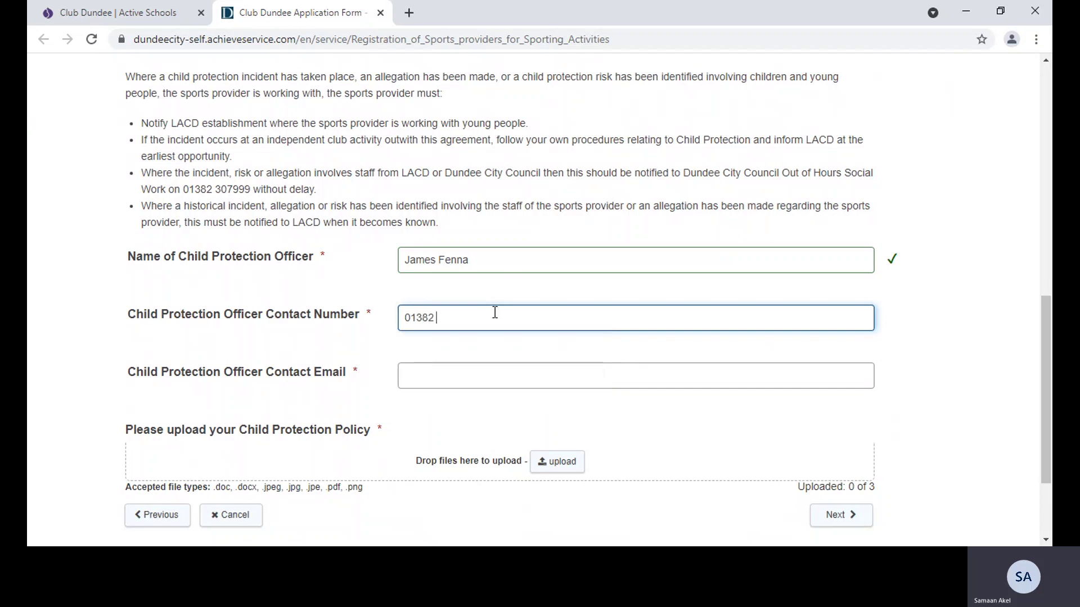
pyautogui.click(477, 371)
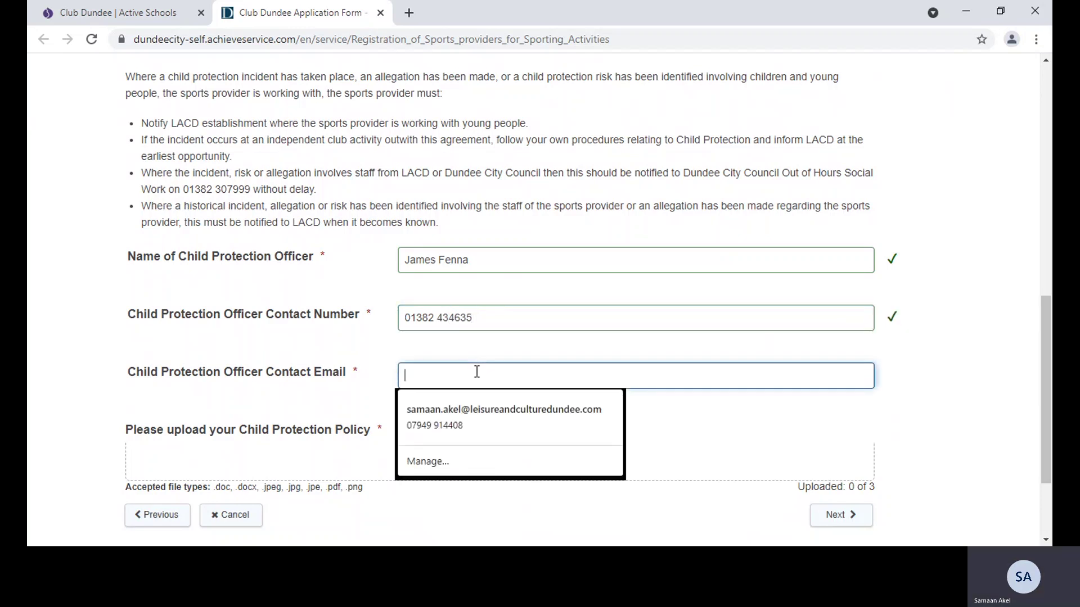
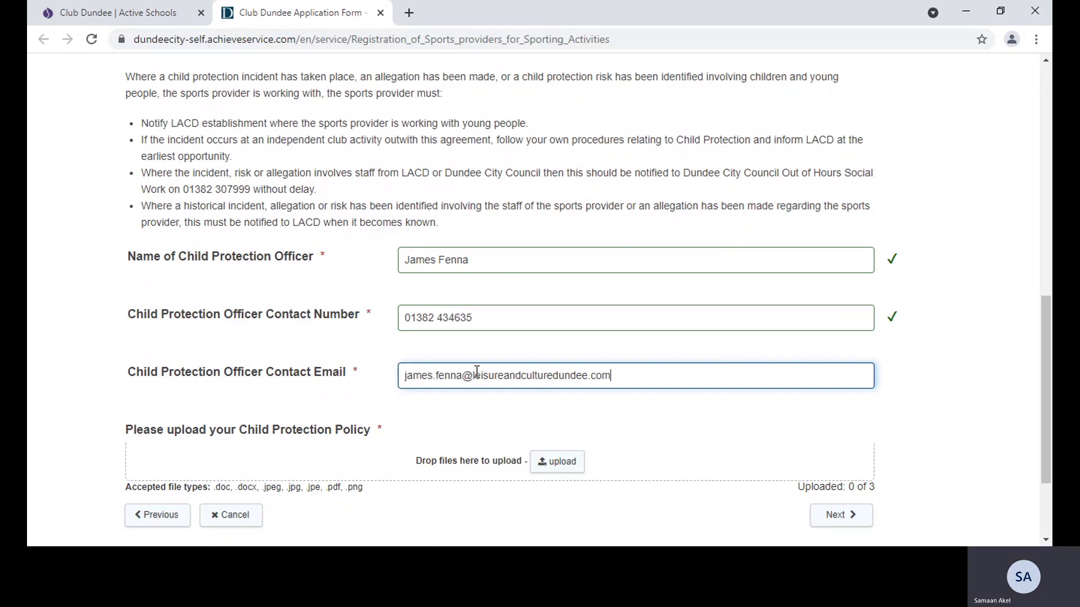
pyautogui.click(553, 465)
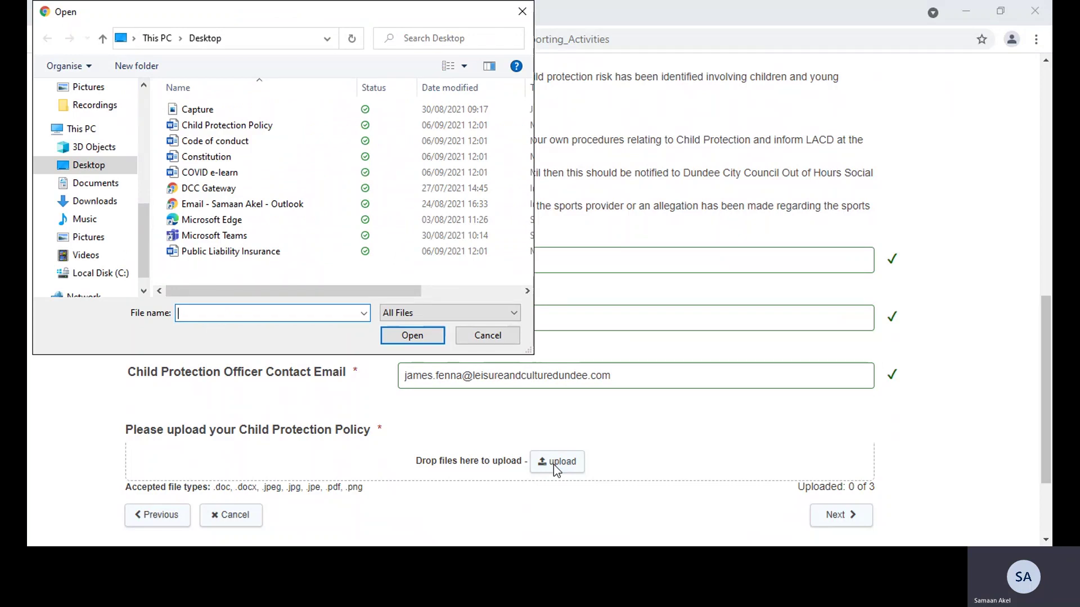
# Attach Child Protection Policy.docx as the policy and continue to the Insurance section
pyautogui.click(237, 132)
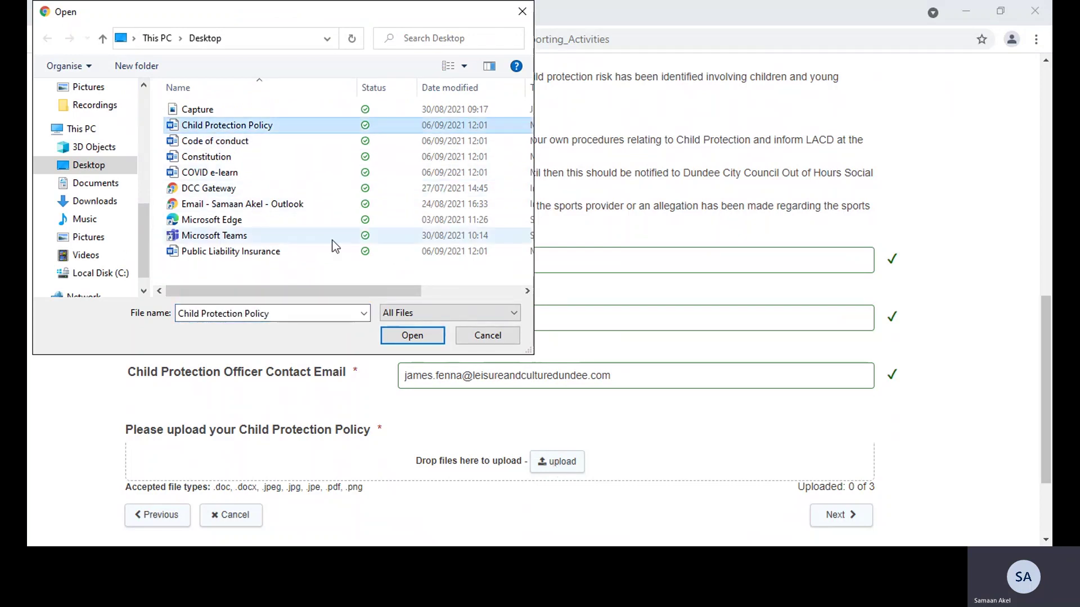
pyautogui.click(412, 338)
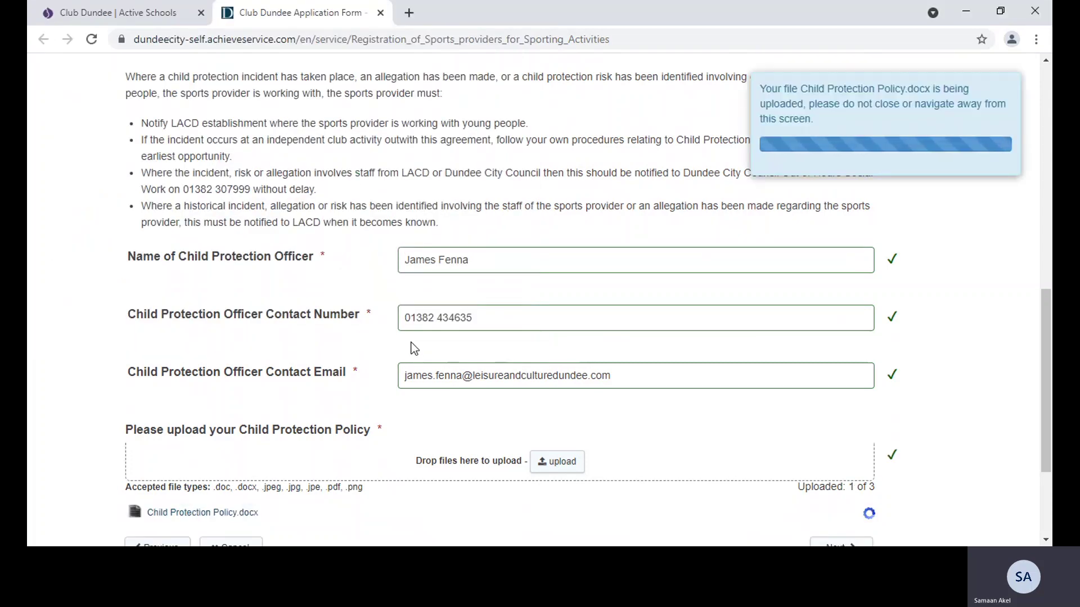
pyautogui.scroll(-3, 905, 416)
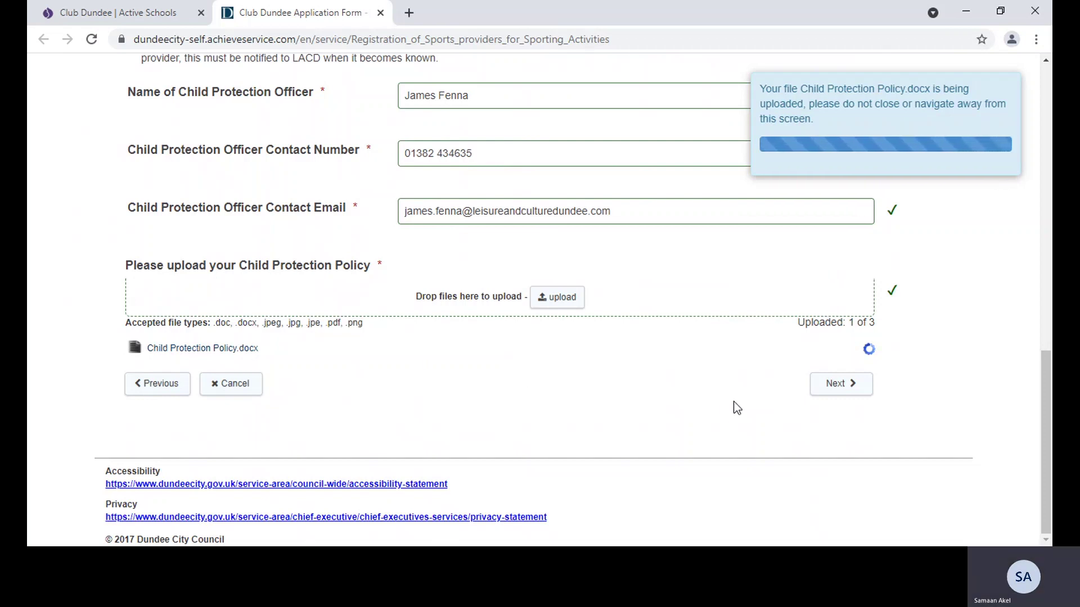
pyautogui.click(841, 390)
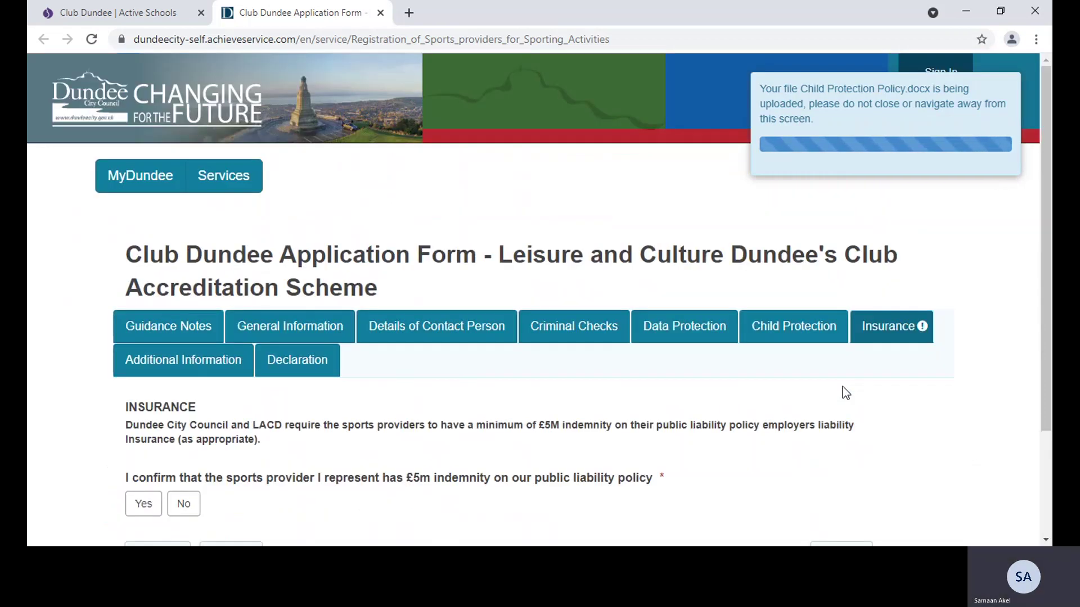
# Answer Yes to the £5m indemnity, upload Public Liability Insurance.docx, and continue to Additional Information
pyautogui.scroll(-3, 1049, 307)
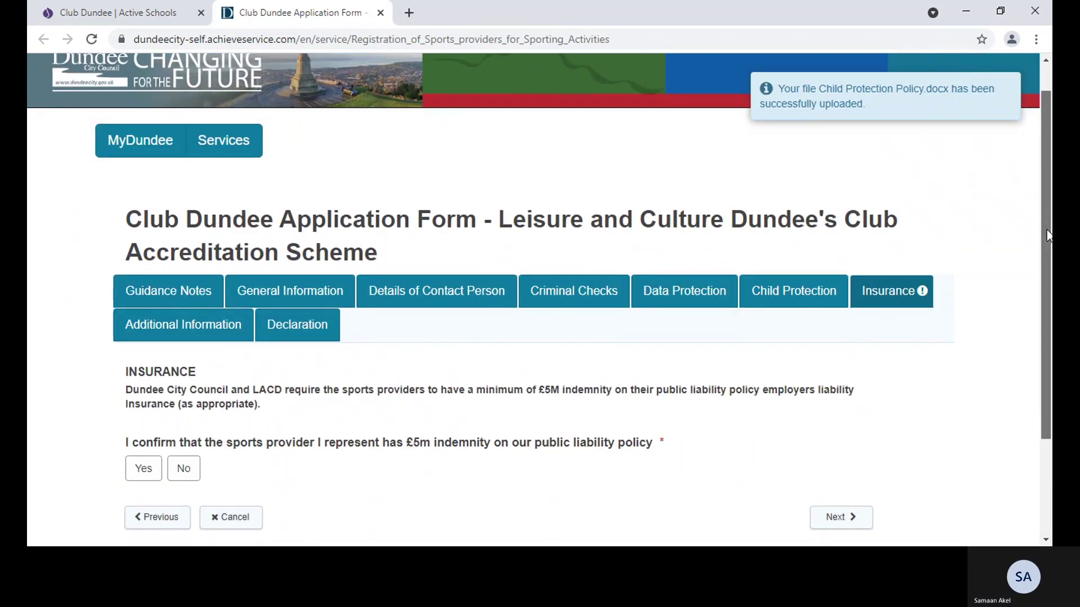
pyautogui.moveTo(1049, 302); pyautogui.dragTo(1049, 308)
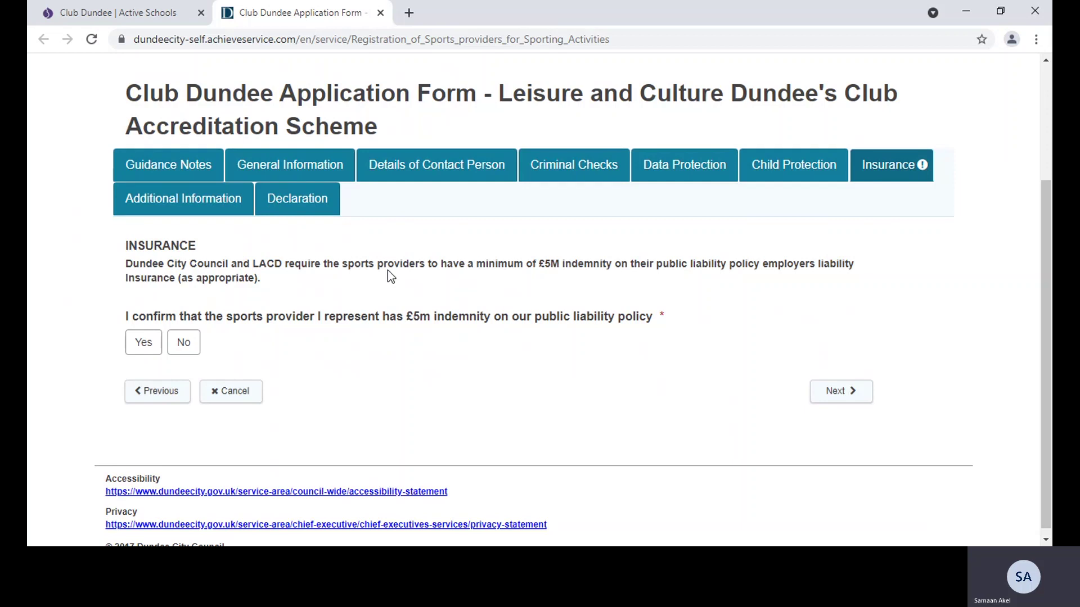
pyautogui.click(144, 341)
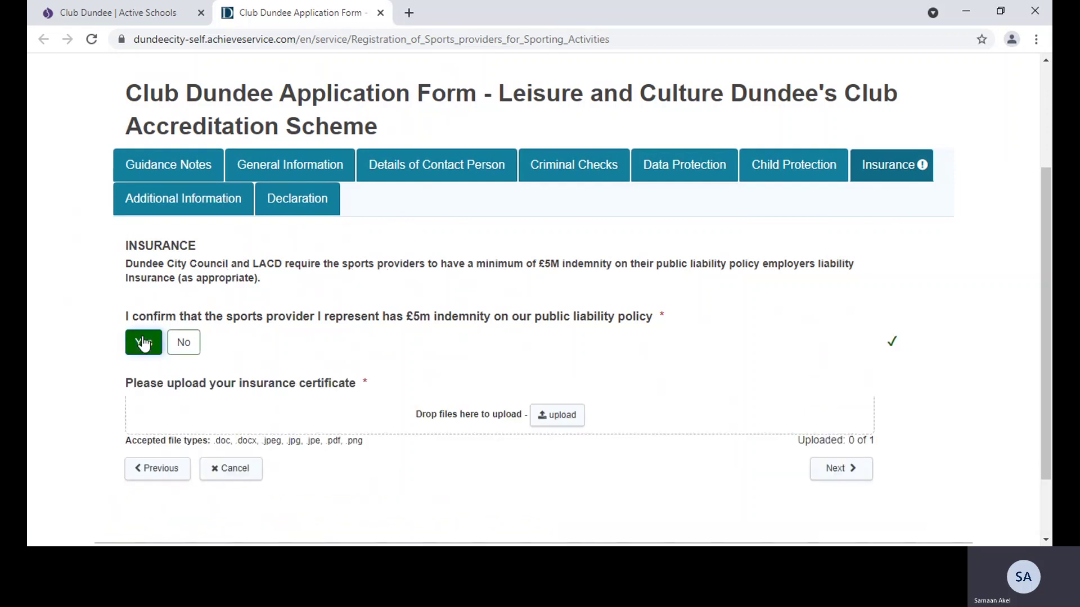
pyautogui.click(548, 418)
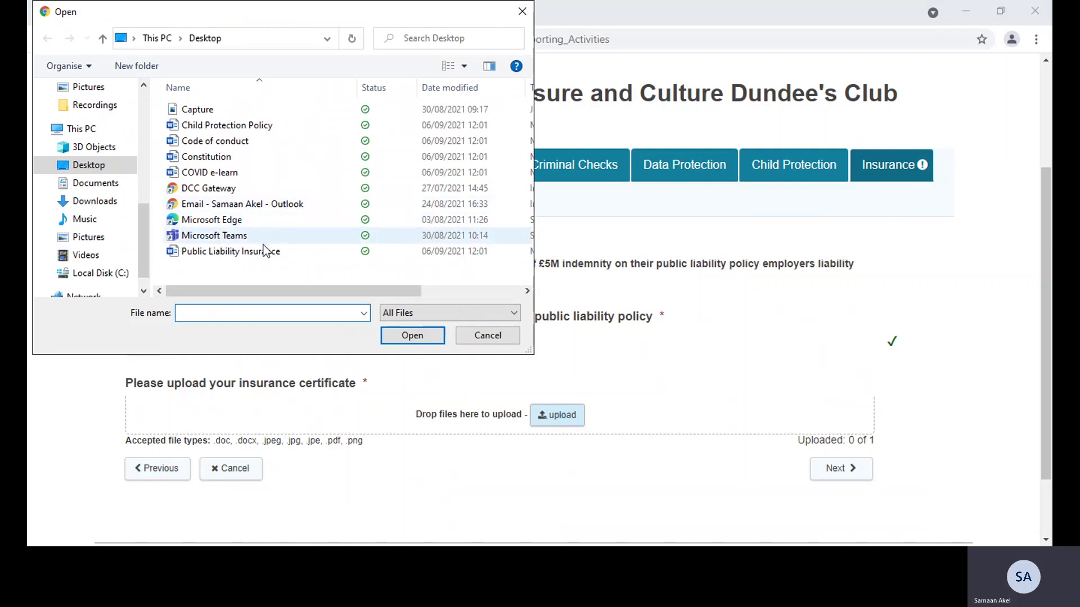
pyautogui.click(266, 255)
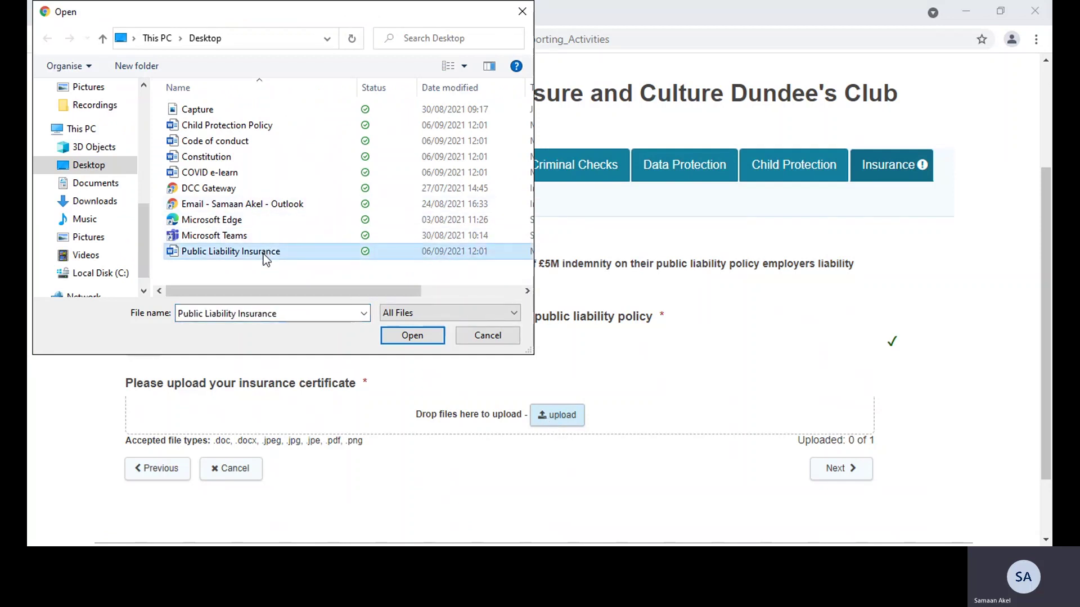
pyautogui.click(416, 336)
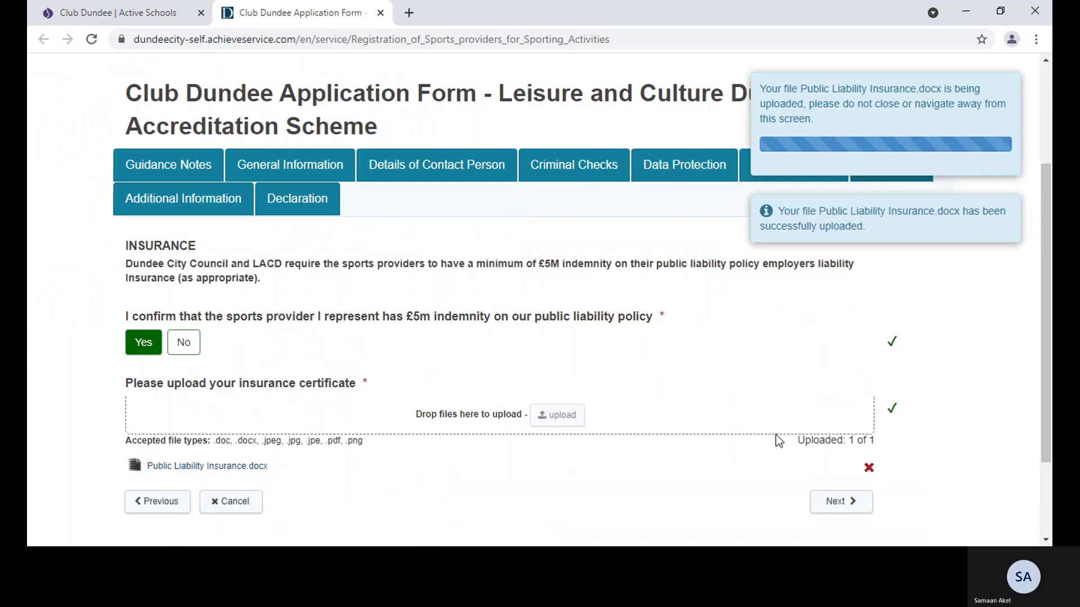
pyautogui.click(852, 502)
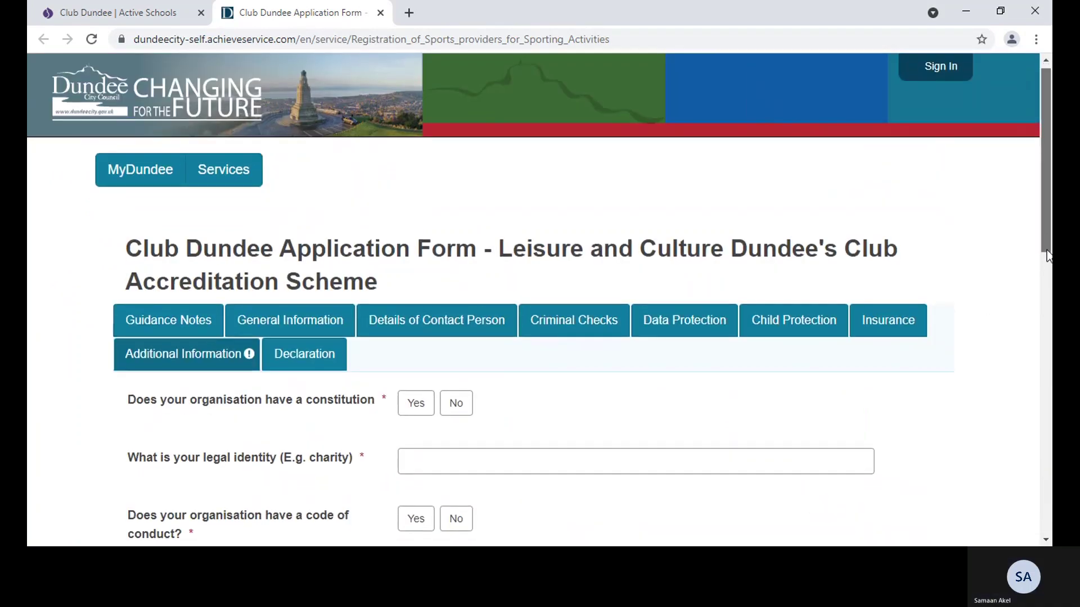
# Answer Yes for a constitution, attach Constitution.docx, and give legal identity 'Club - not for profit'
pyautogui.scroll(-4, 1046, 281)
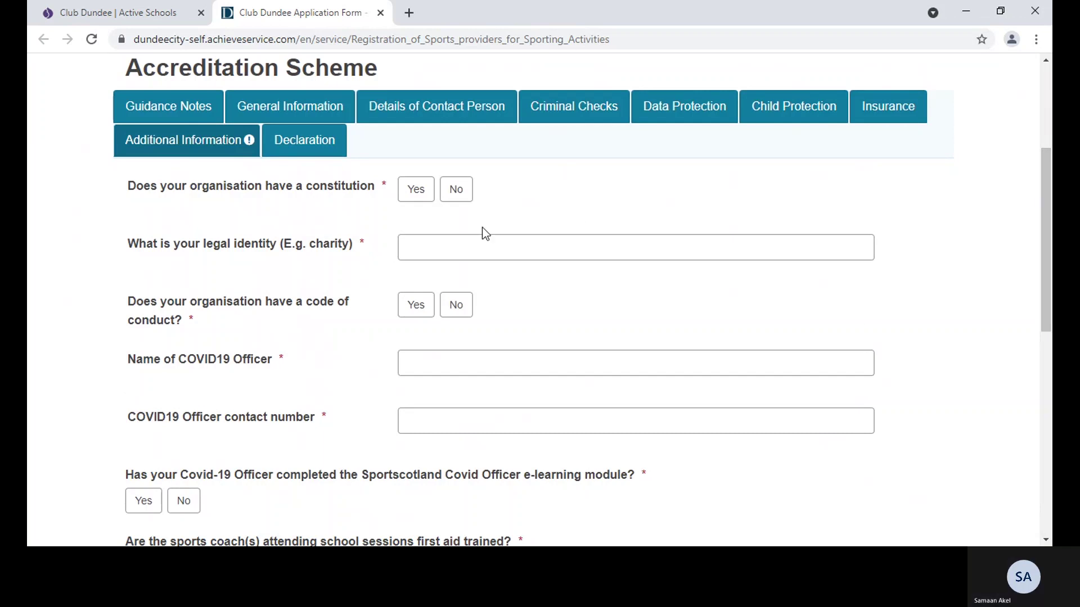
pyautogui.click(414, 200)
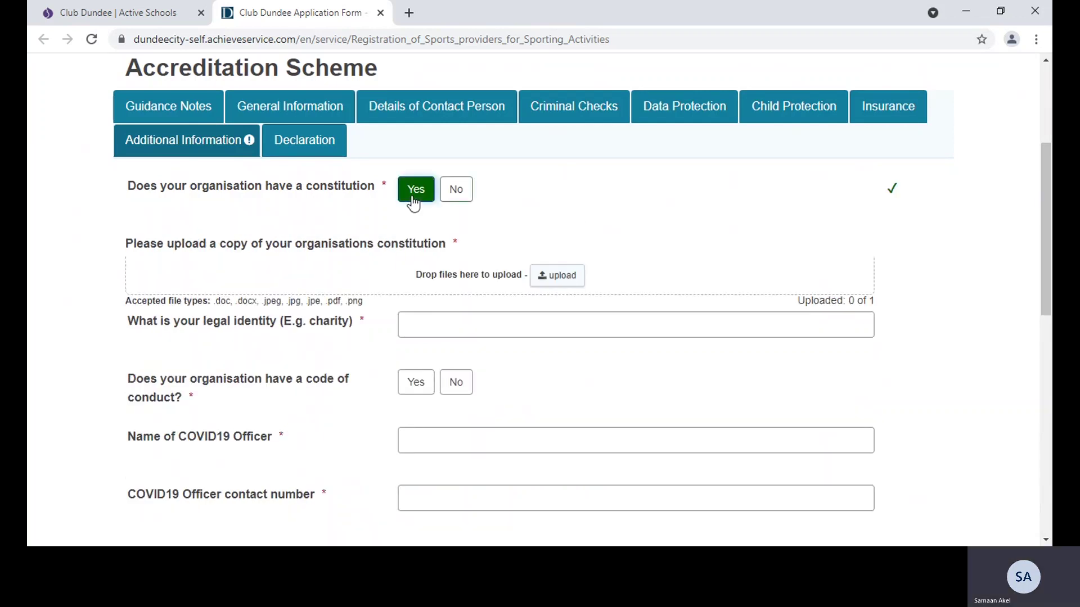
pyautogui.click(551, 277)
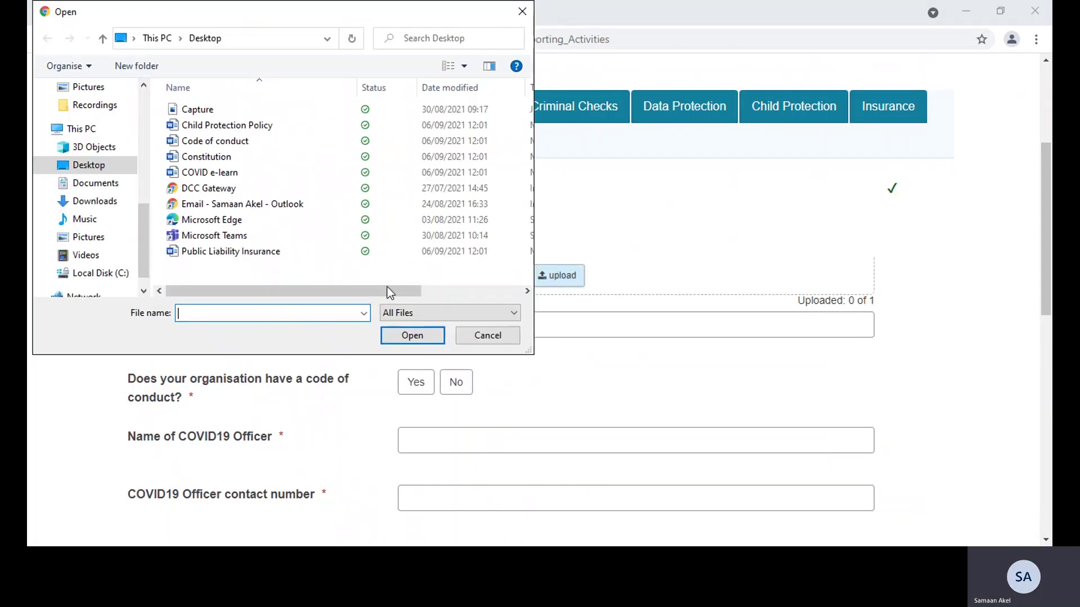
pyautogui.click(246, 153)
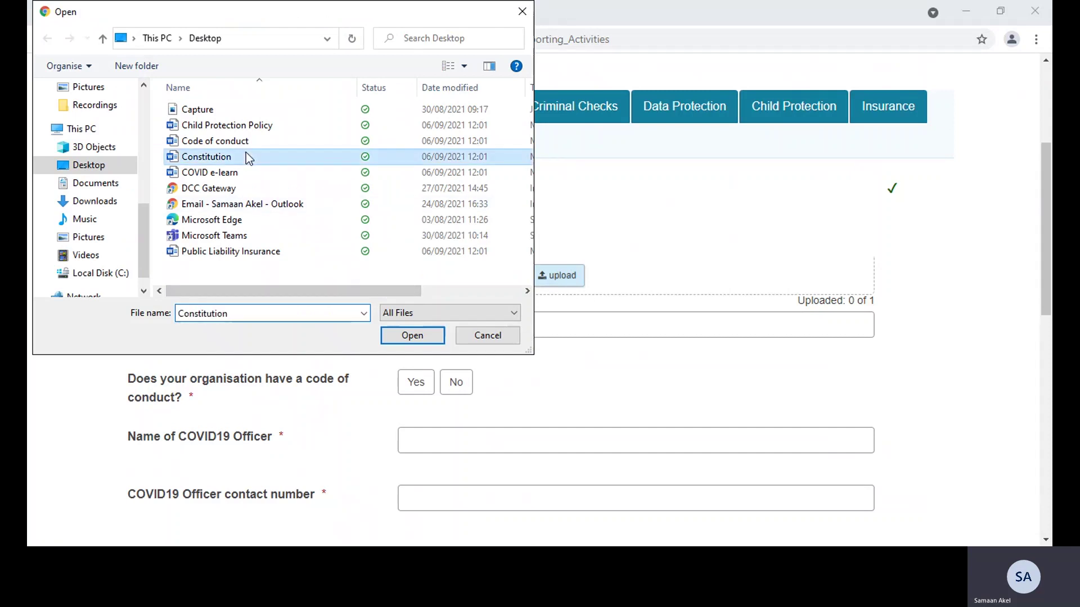
pyautogui.doubleClick(245, 157)
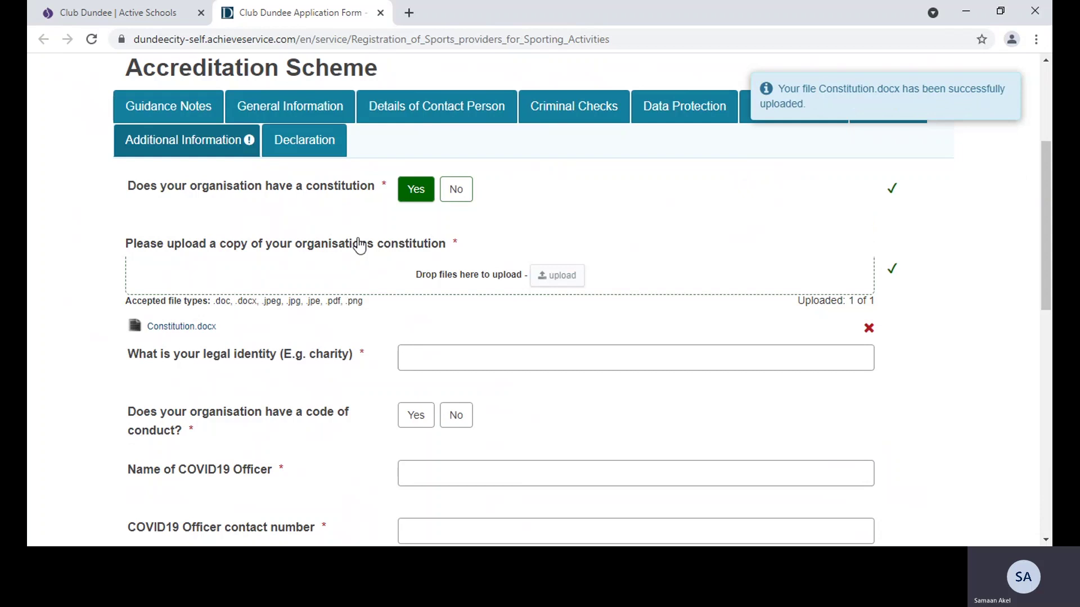
pyautogui.click(439, 356)
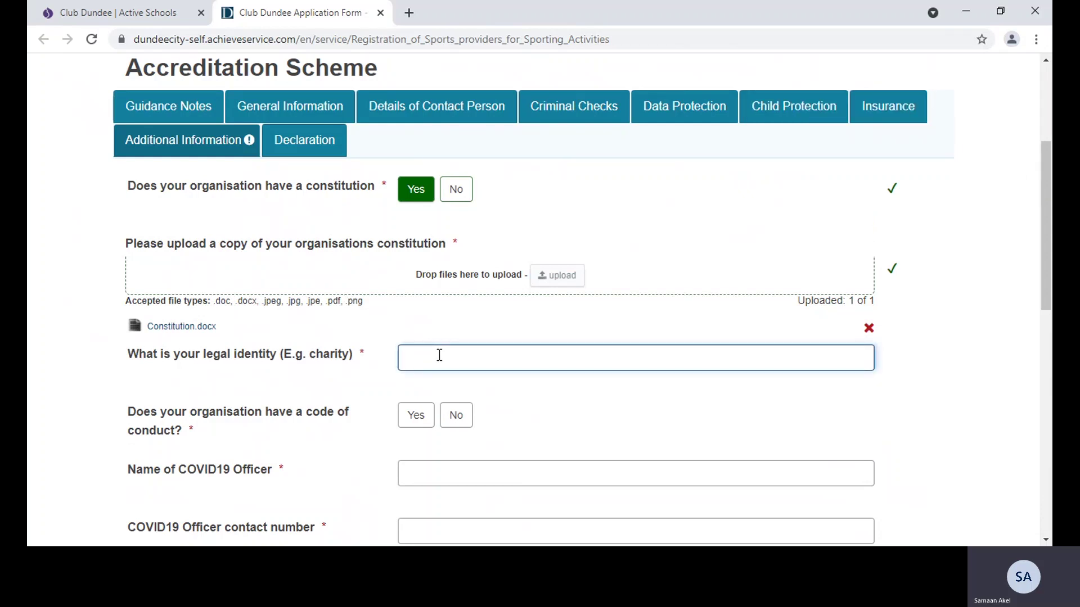
pyautogui.write('Club - a')
pyautogui.write('ot for profit')
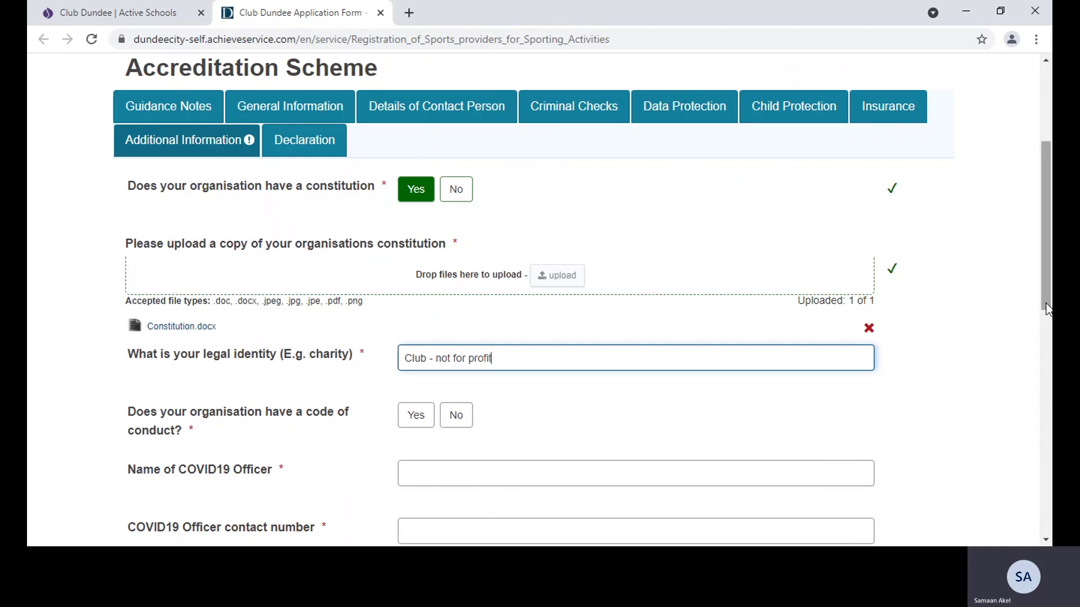
# Answer Yes for a code of conduct and pick the Code of conduct file to attach
pyautogui.scroll(-4, 1033, 337)
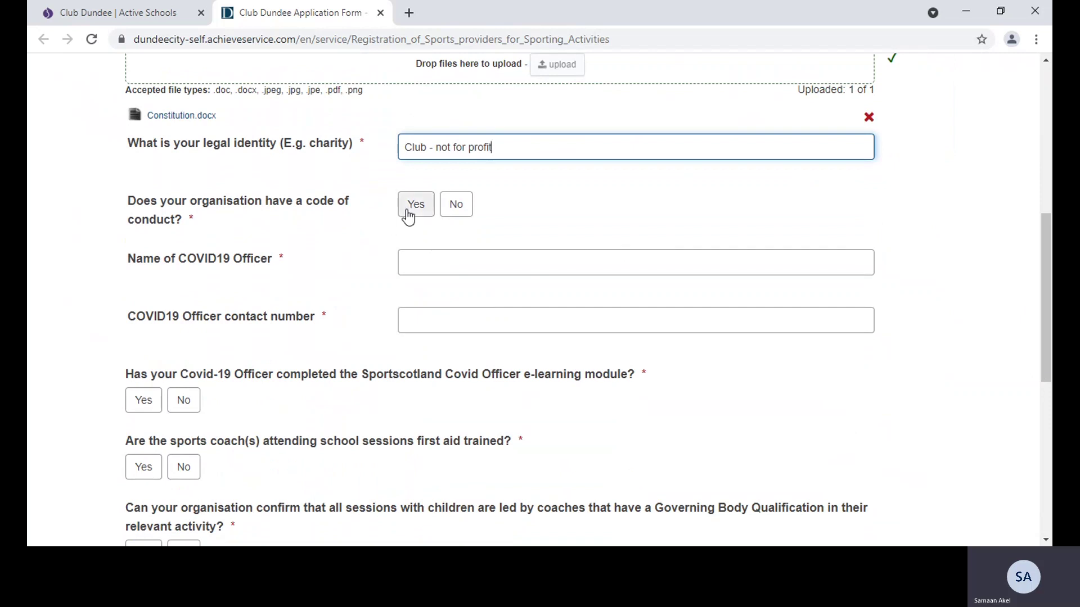
pyautogui.click(410, 211)
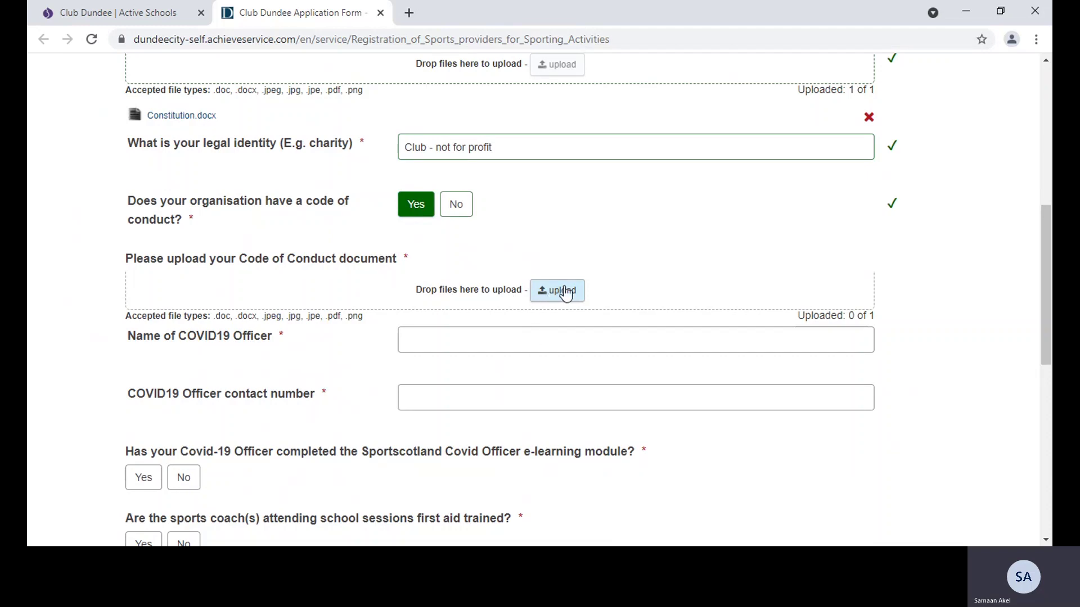
pyautogui.click(569, 289)
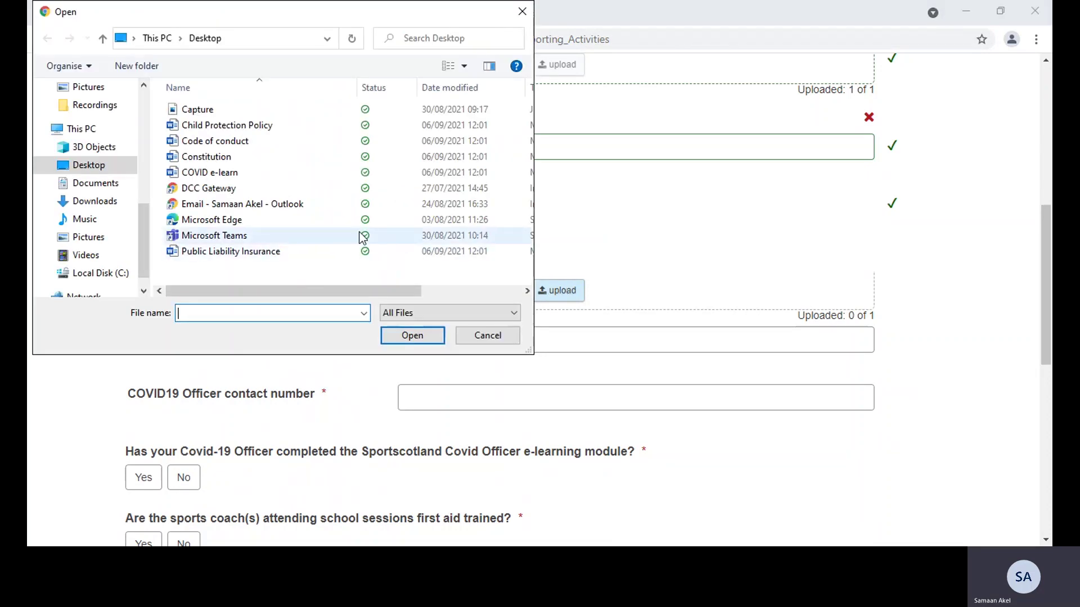
pyautogui.click(254, 143)
# Attach Code of conduct.docx and enter the COVID19 Officer's name and contact phone number
pyautogui.doubleClick(256, 149)
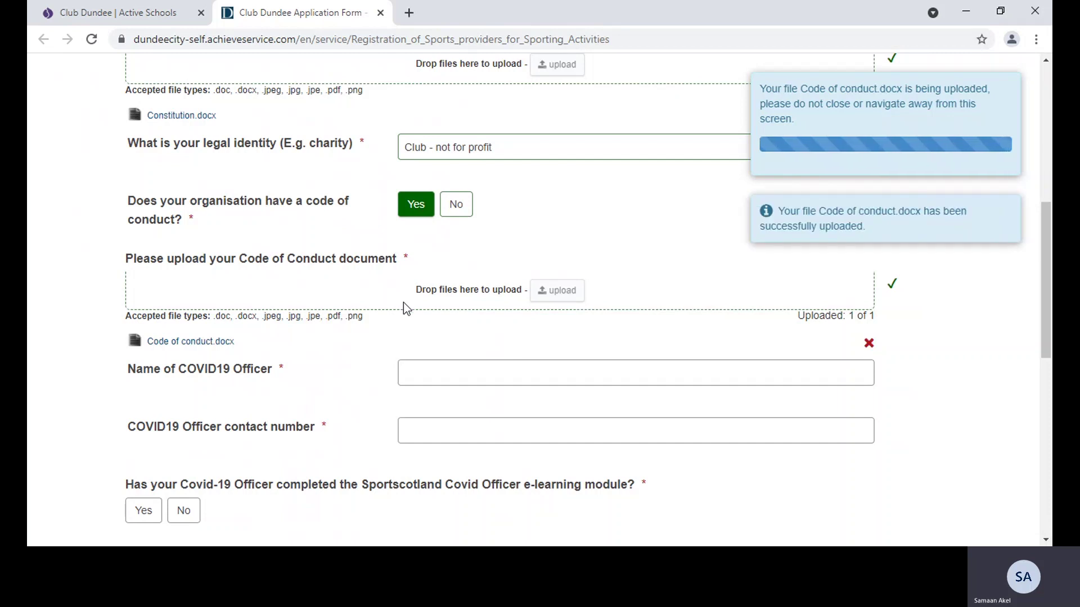
pyautogui.click(470, 374)
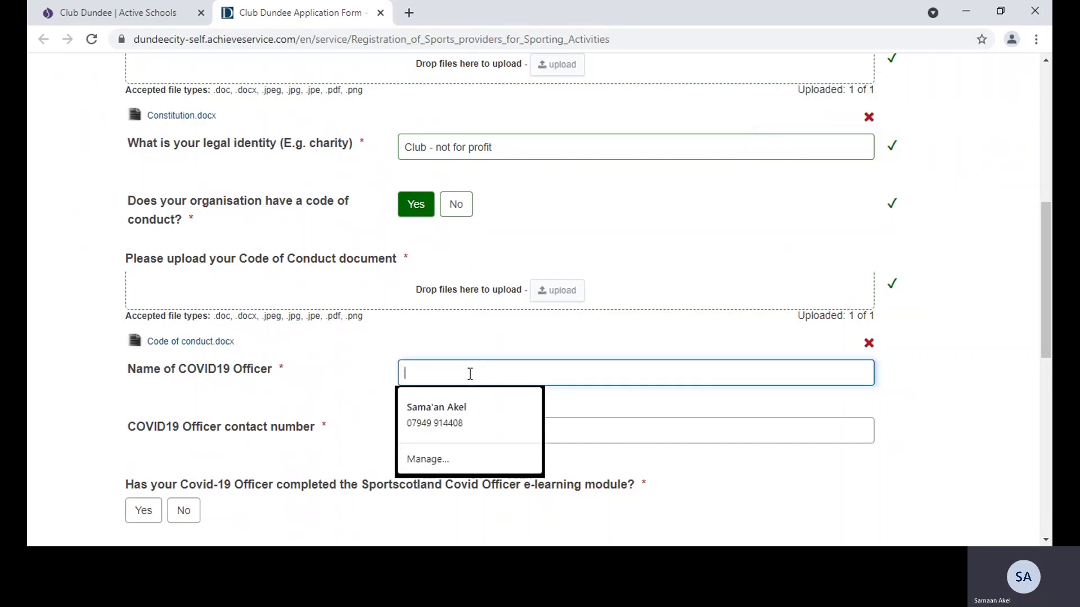
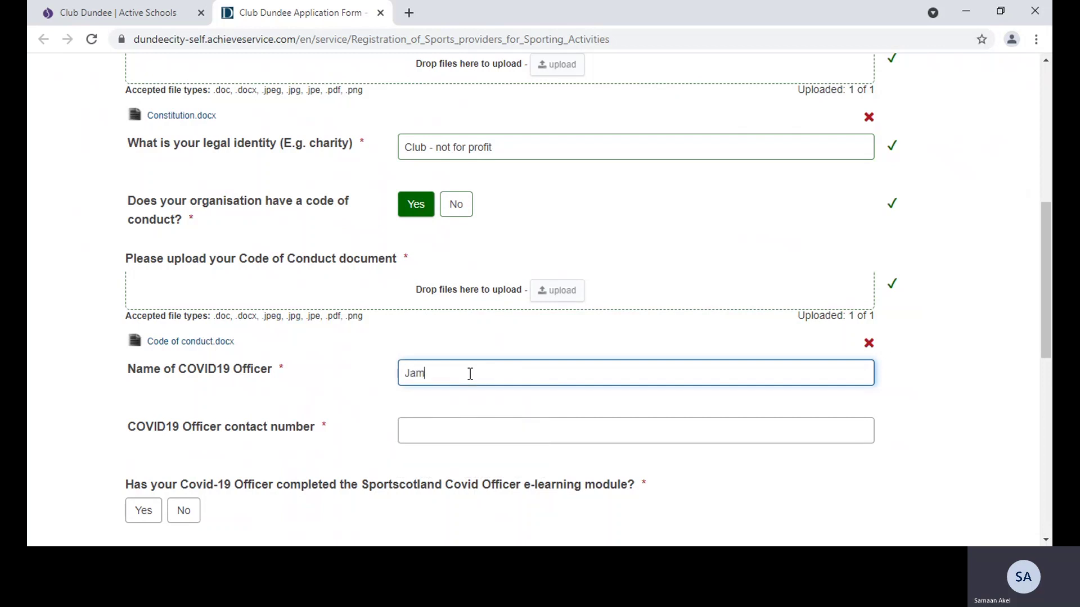
pyautogui.click(445, 432)
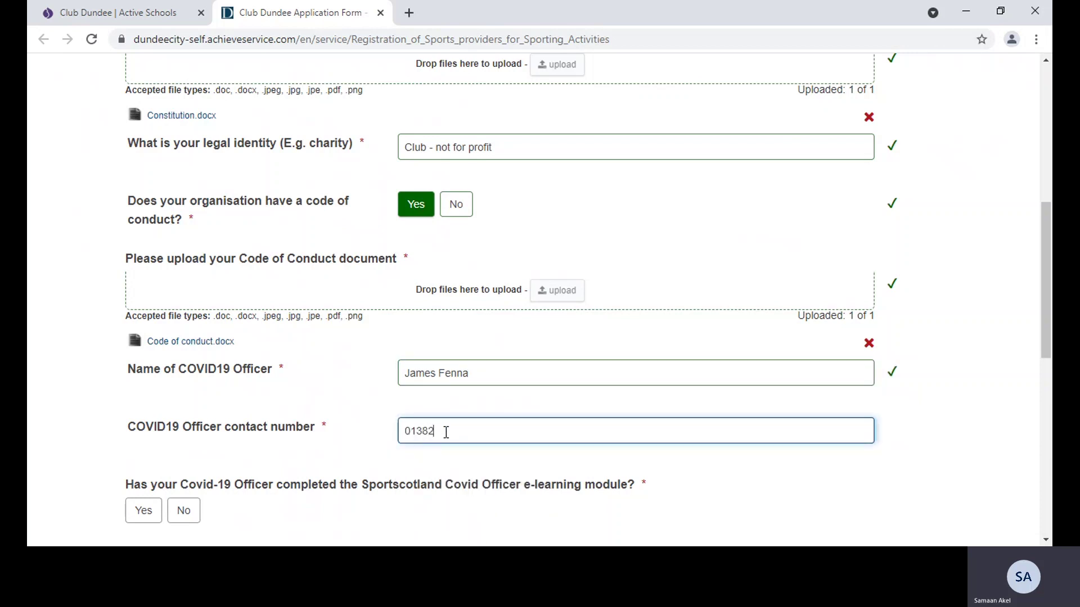
pyautogui.moveTo(1047, 350); pyautogui.dragTo(1047, 431)
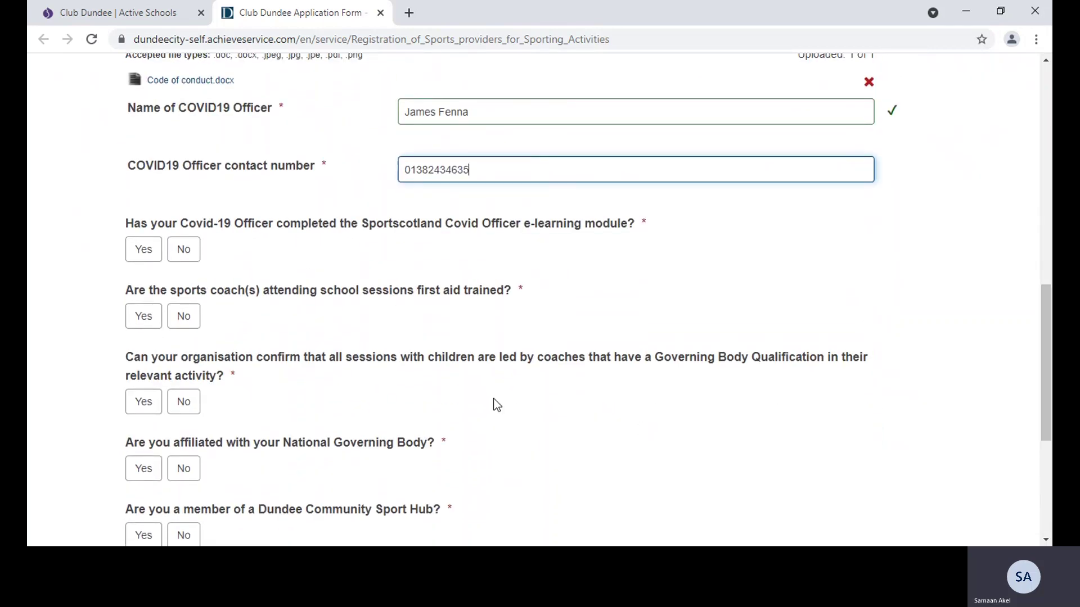
# Answer Yes to the Sportscotland e-learning question and upload COVID e-learn.docx as the officer's certificate
pyautogui.click(145, 259)
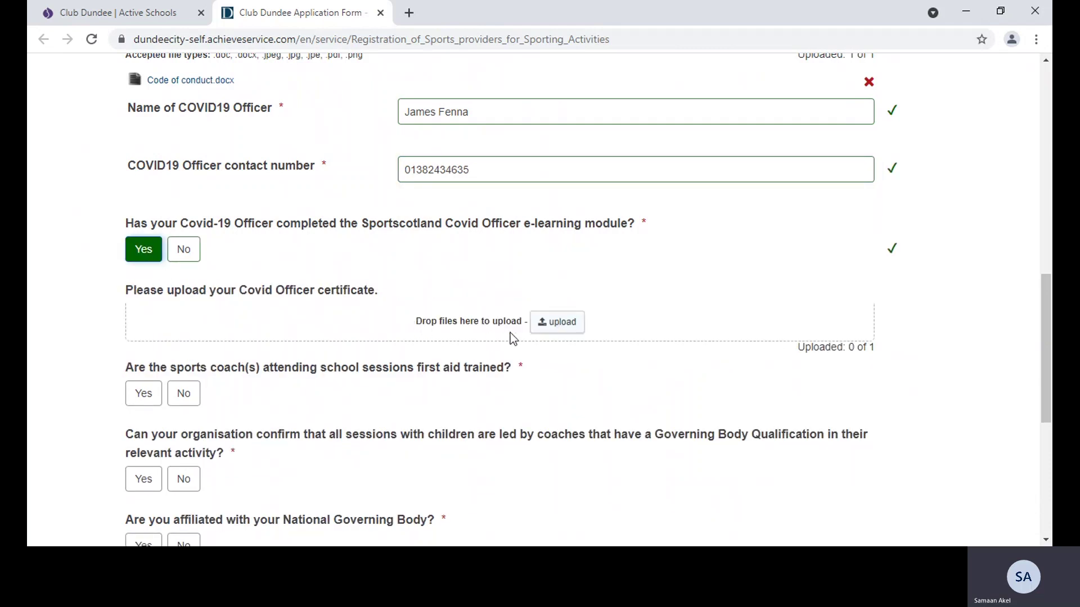
pyautogui.click(542, 329)
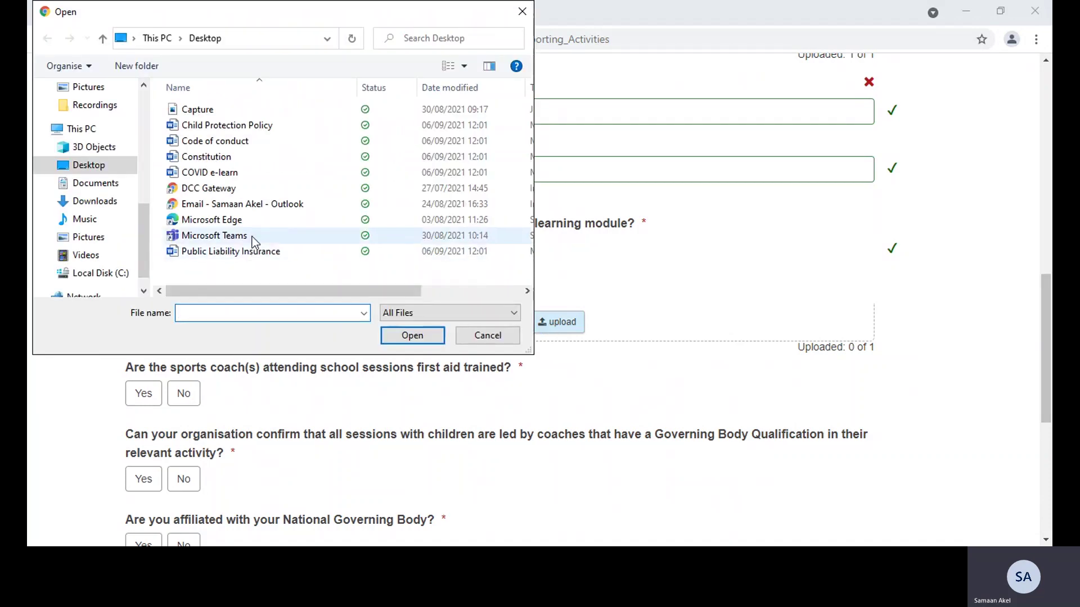
pyautogui.doubleClick(234, 172)
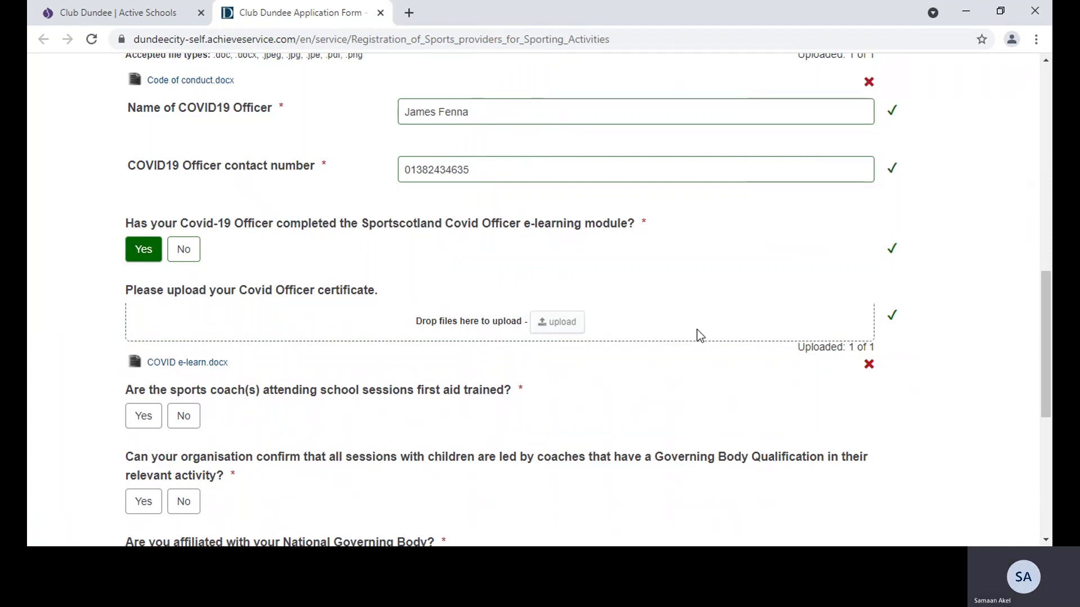
pyautogui.moveTo(1042, 370); pyautogui.dragTo(1038, 433)
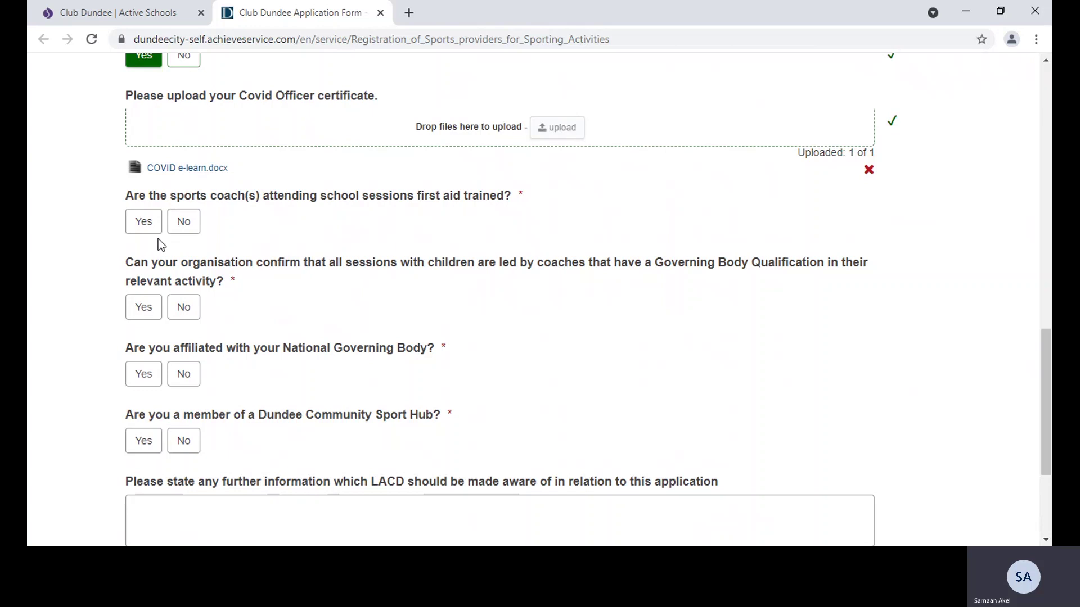
# Answer Yes for first aid training, Governing Body Qualifications and National Governing Body affiliation
pyautogui.click(153, 232)
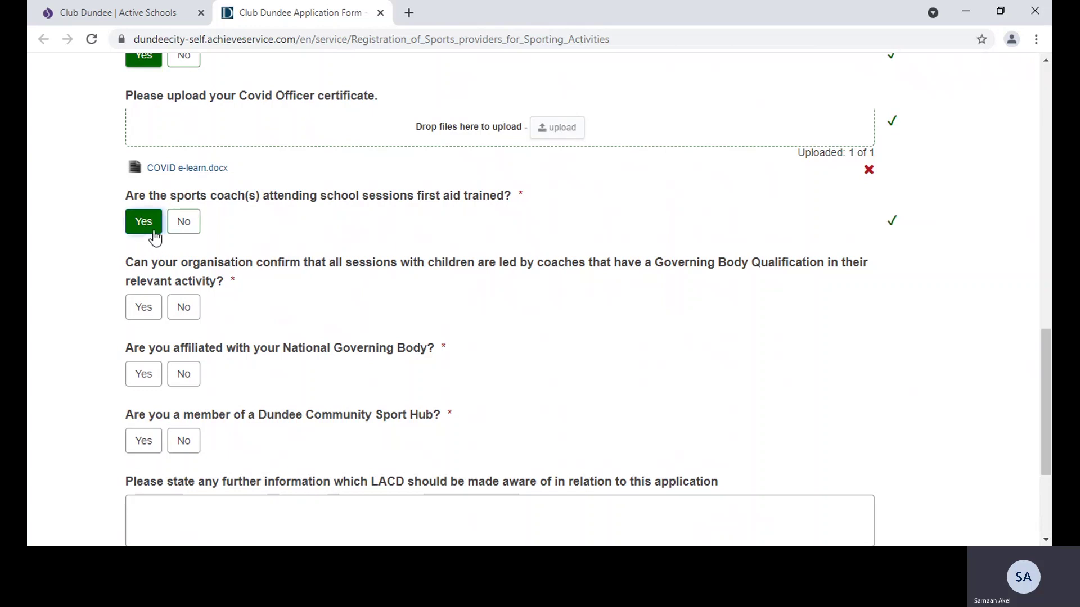
pyautogui.click(147, 309)
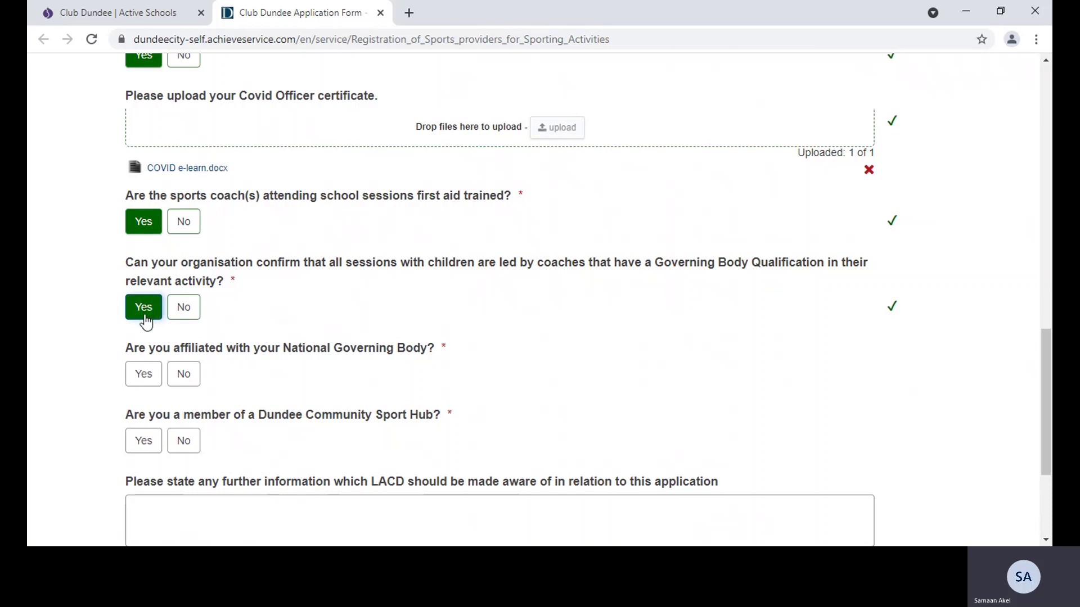
pyautogui.click(135, 379)
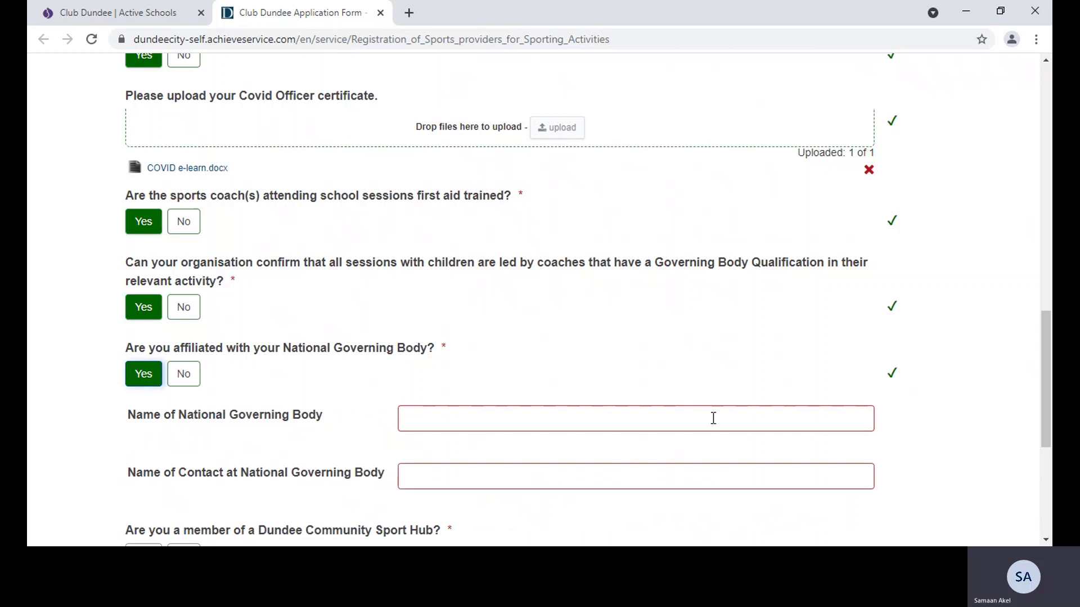
pyautogui.moveTo(1048, 370); pyautogui.dragTo(1048, 438)
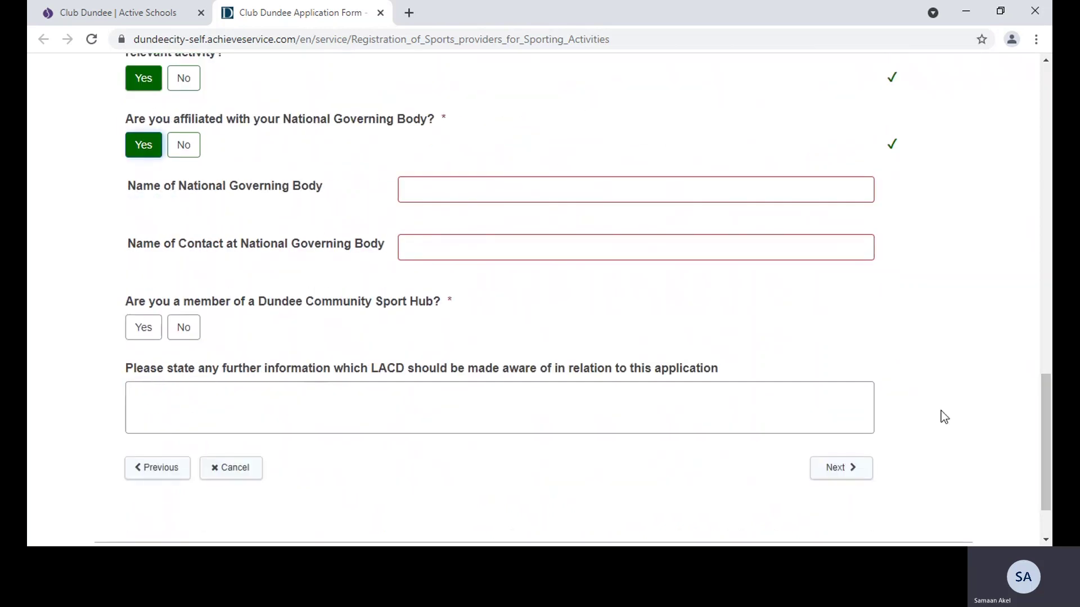
# Give Sportscotland as the governing body and enter its contact's name
pyautogui.click(539, 196)
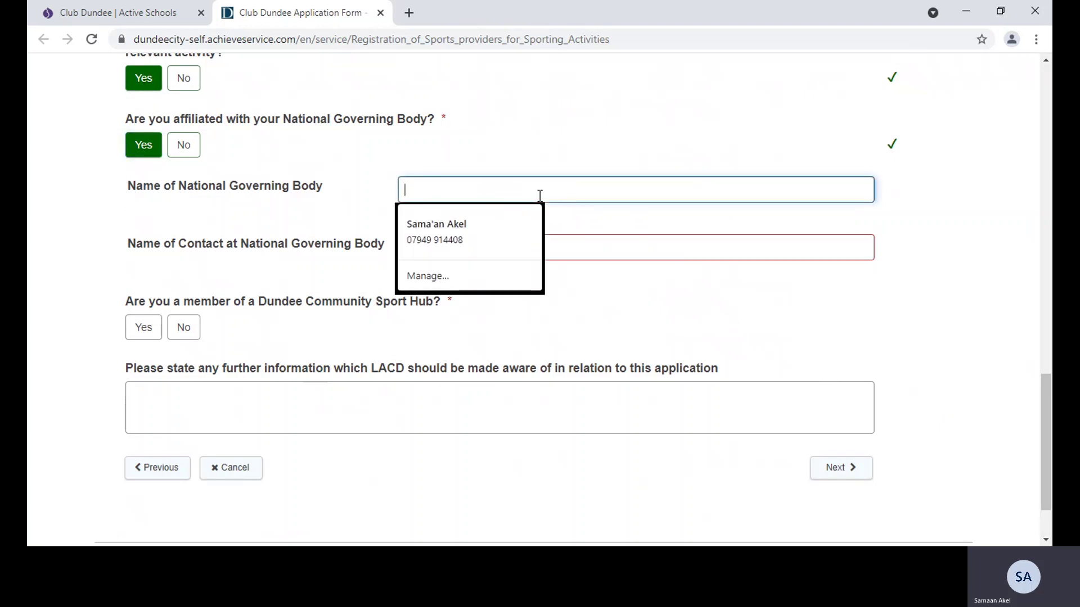
pyautogui.write('Sportscot')
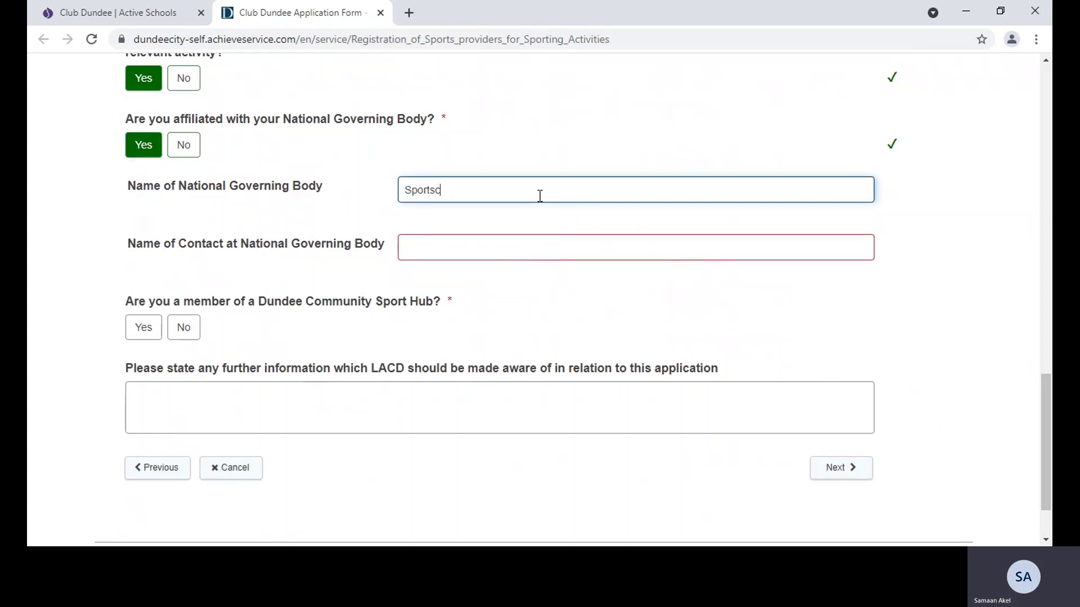
pyautogui.press('BackSpace')
pyautogui.press('BackSpace')
pyautogui.write('otland')
pyautogui.click(492, 252)
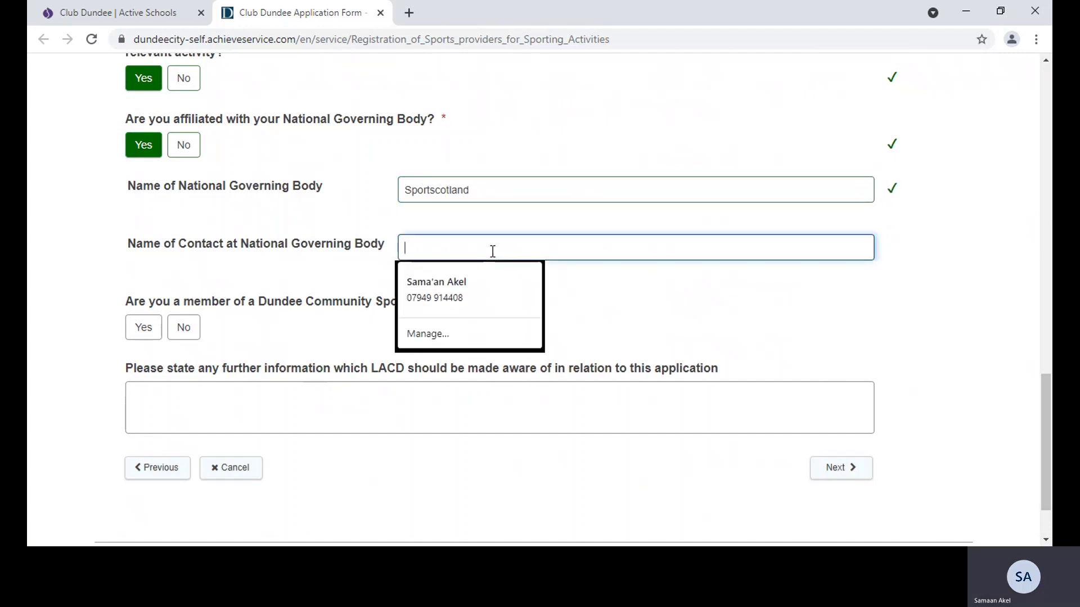
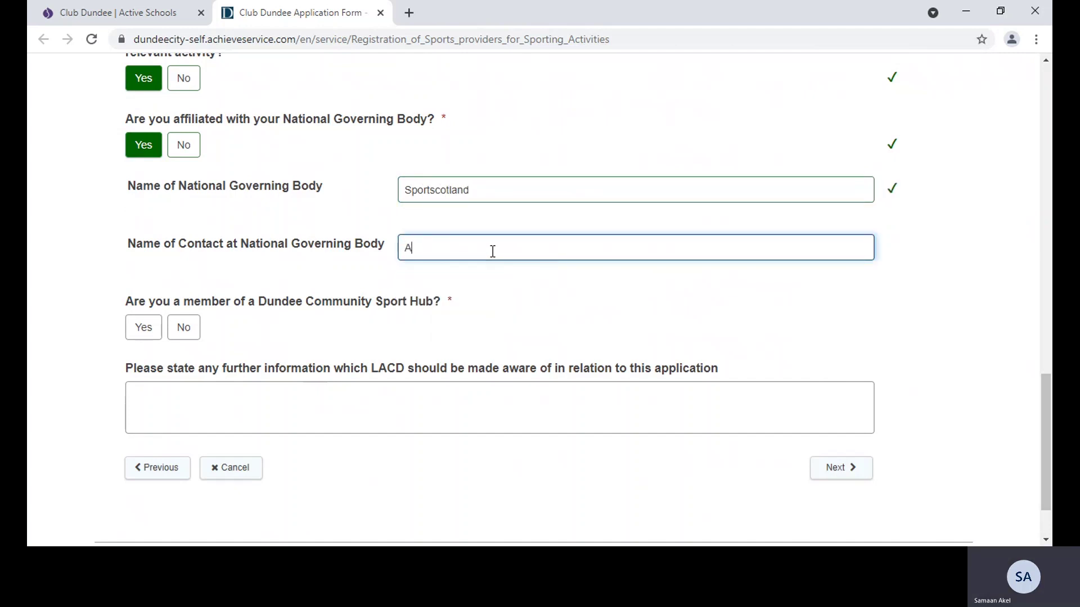
# Answer Yes for Sport Hub membership, add the note 'Our club wish to work with schools', and continue
pyautogui.click(141, 336)
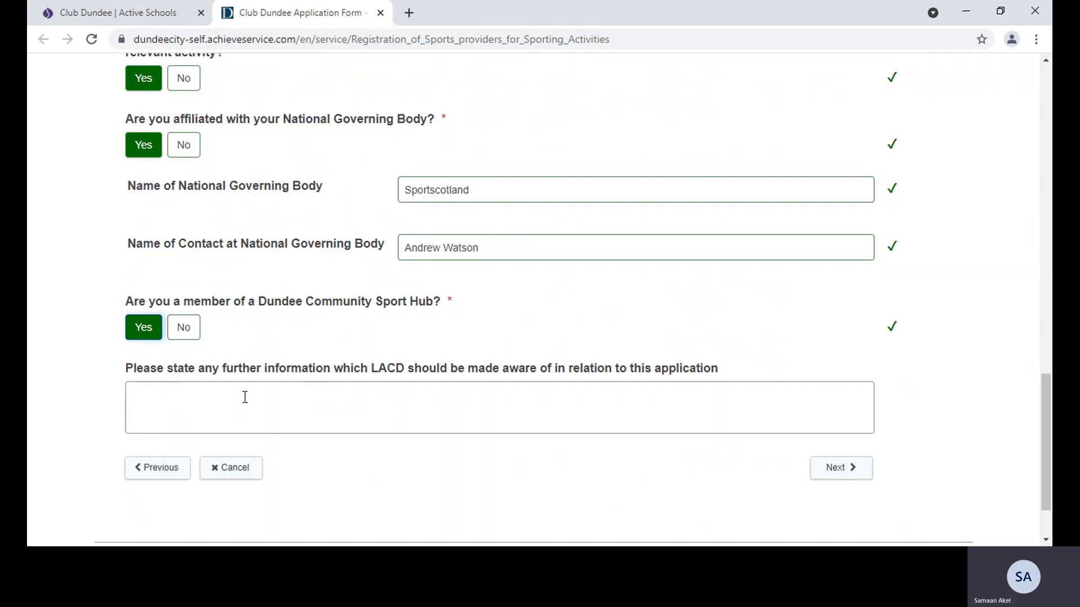
pyautogui.click(245, 397)
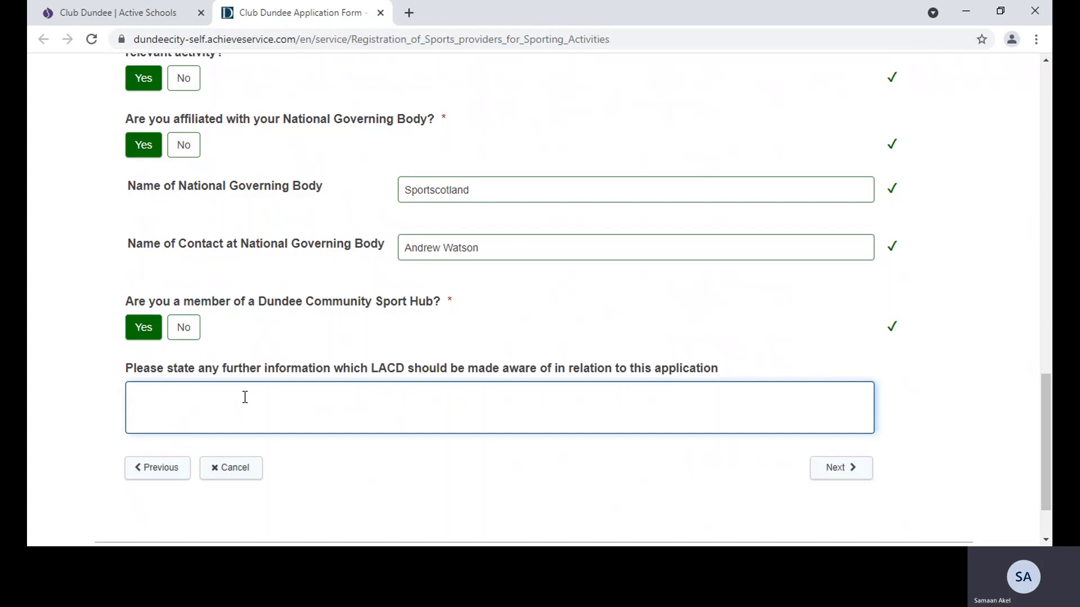
pyautogui.write('Our club')
pyautogui.write('wish to work with school')
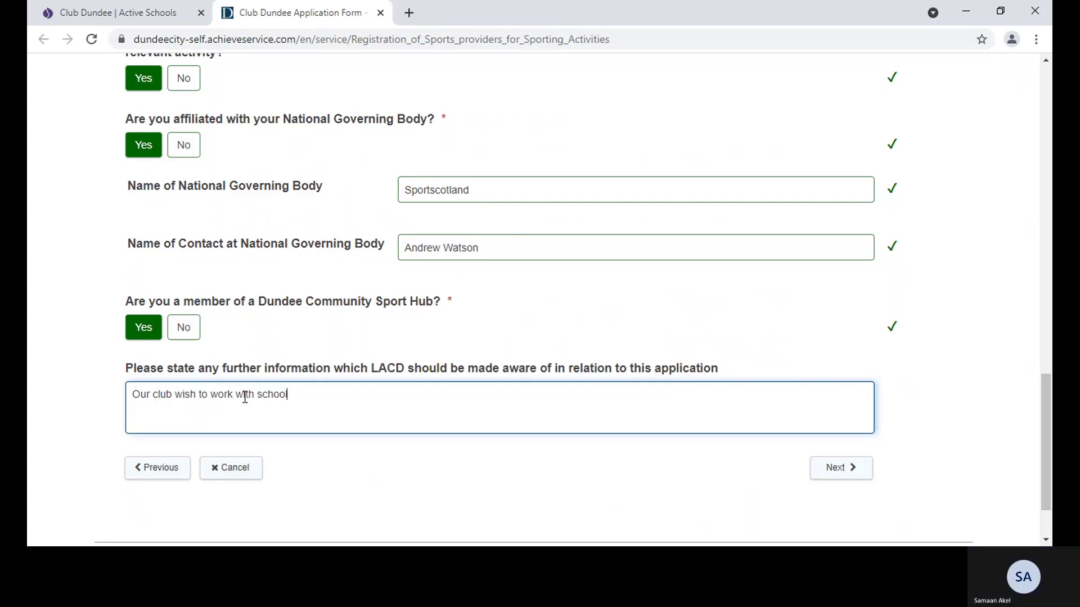
pyautogui.write('s')
pyautogui.click(827, 471)
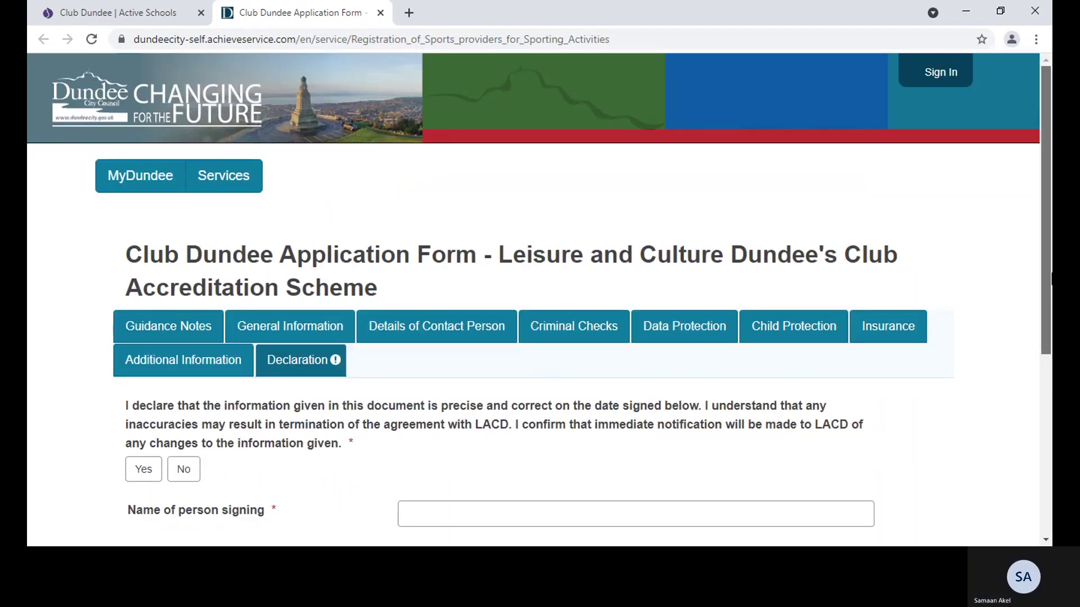
# Review the General Information and Data Protection sections, then return to the Declaration section
pyautogui.moveTo(1051, 276); pyautogui.dragTo(1050, 450)
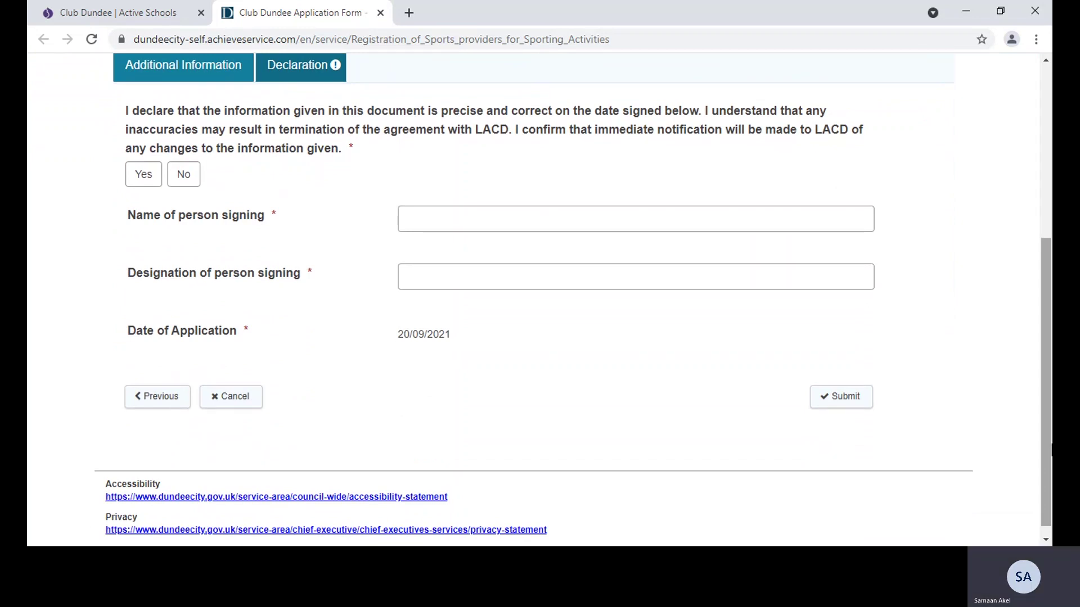
pyautogui.moveTo(1041, 405); pyautogui.dragTo(1043, 322)
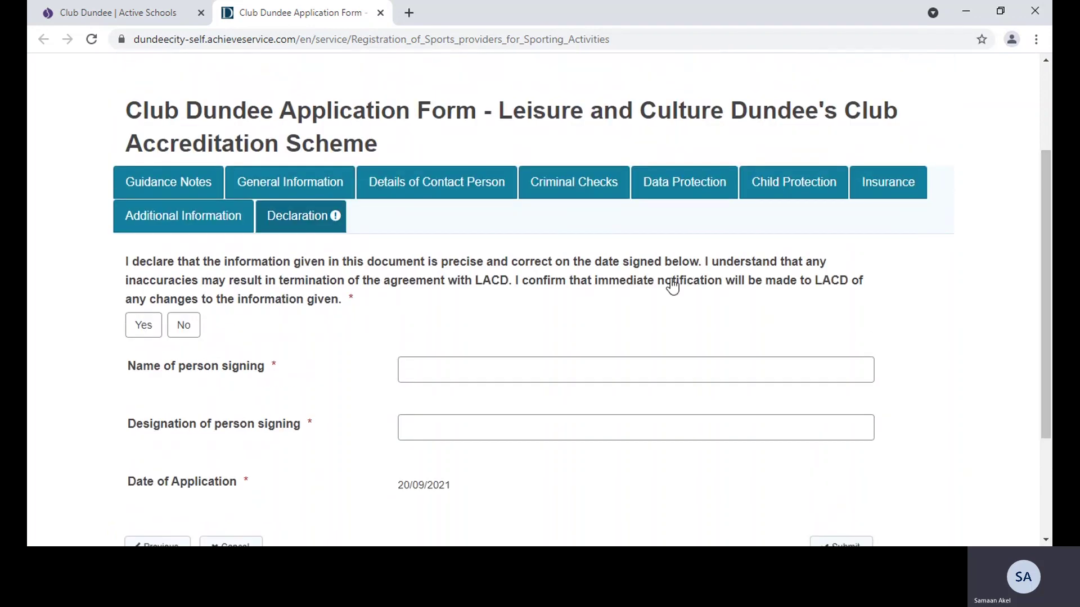
pyautogui.click(328, 194)
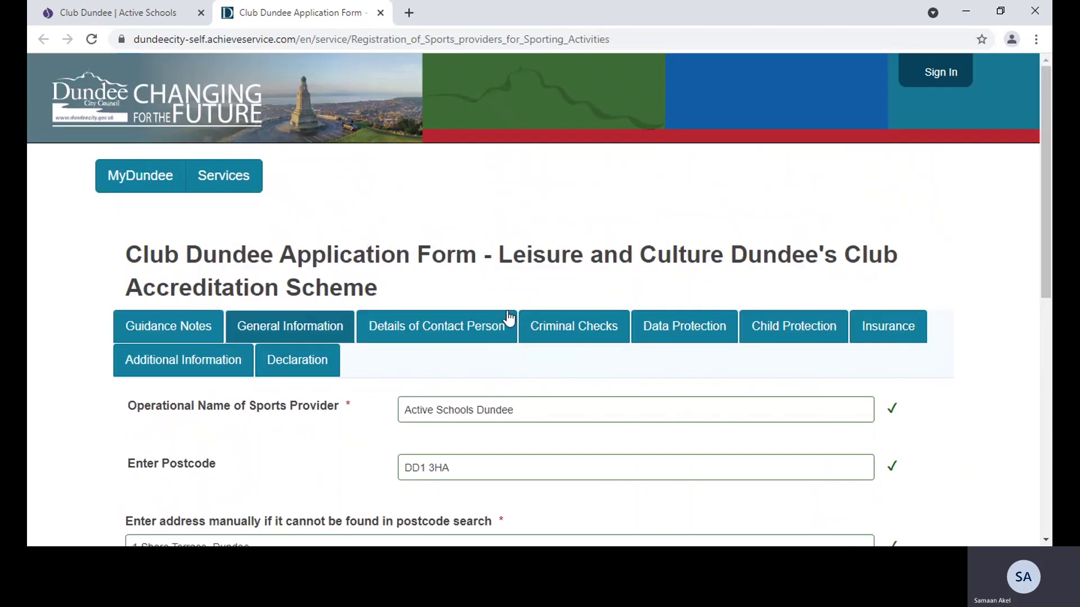
pyautogui.click(658, 332)
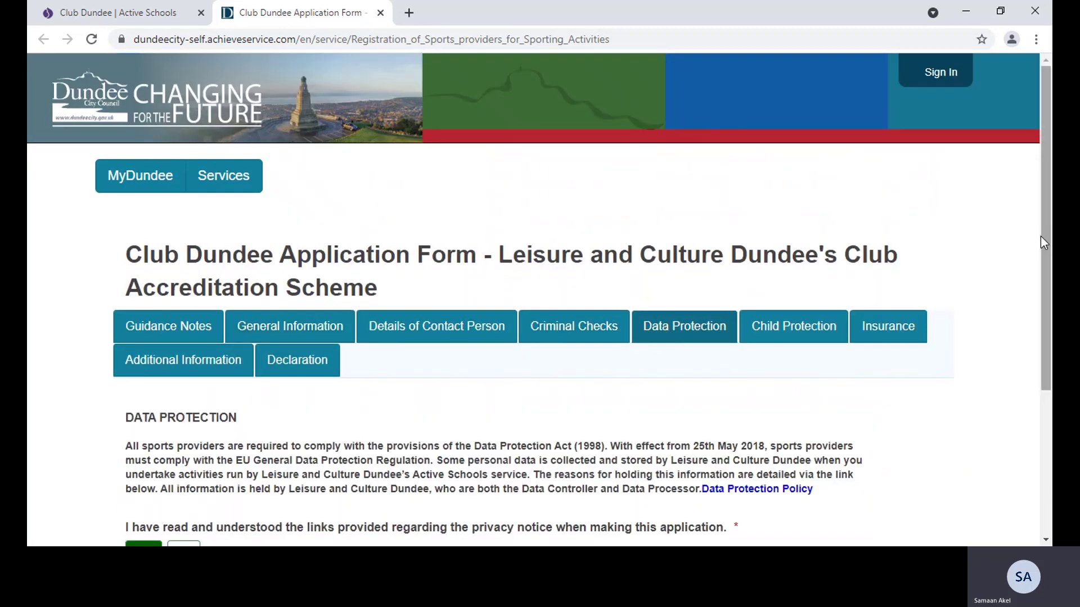
pyautogui.moveTo(1040, 237); pyautogui.dragTo(1042, 397)
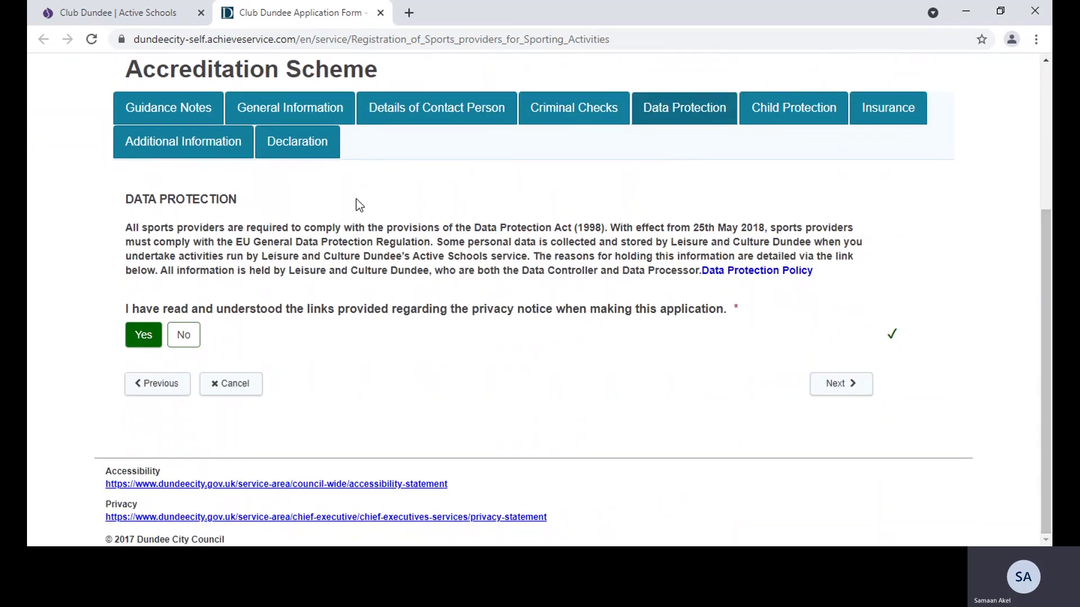
pyautogui.click(301, 151)
pyautogui.scroll(4, 489, 349)
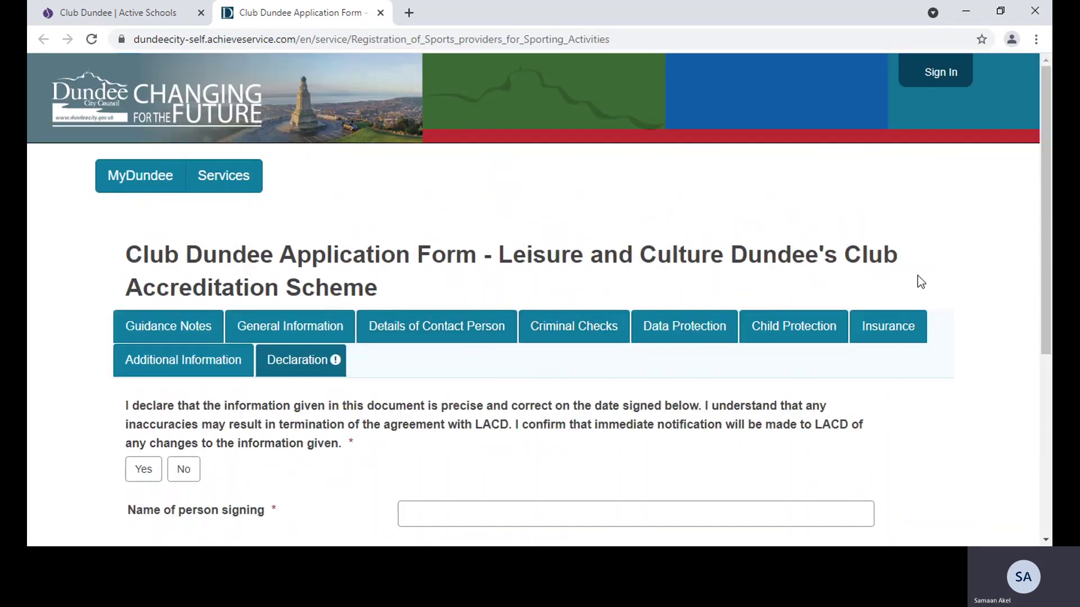
pyautogui.moveTo(1041, 289); pyautogui.dragTo(1044, 448)
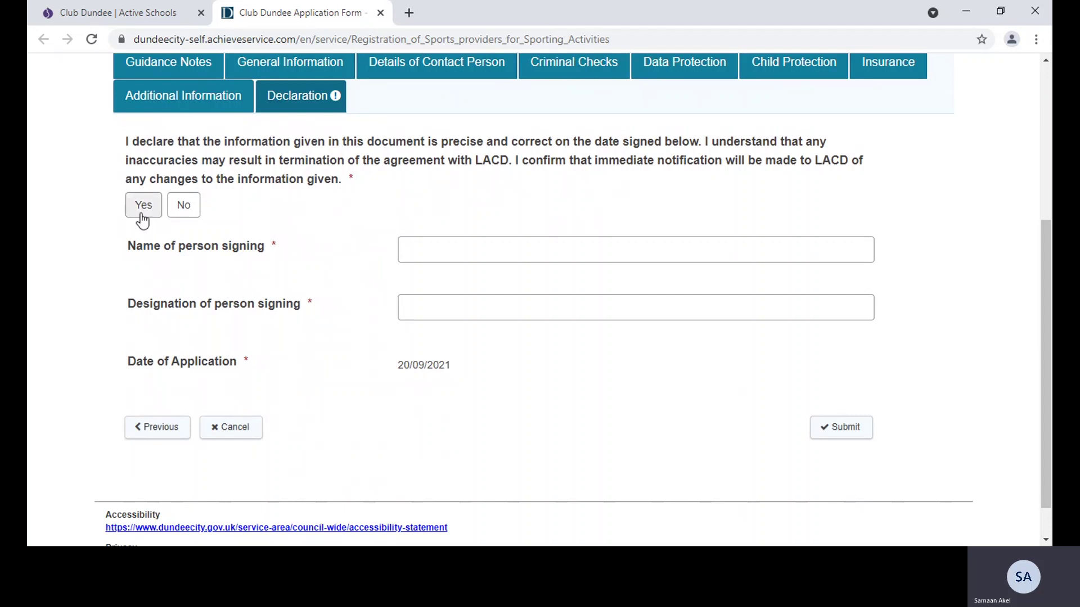
# Agree to the declaration, enter the signer's name with designation Coach, and submit the application
pyautogui.click(143, 219)
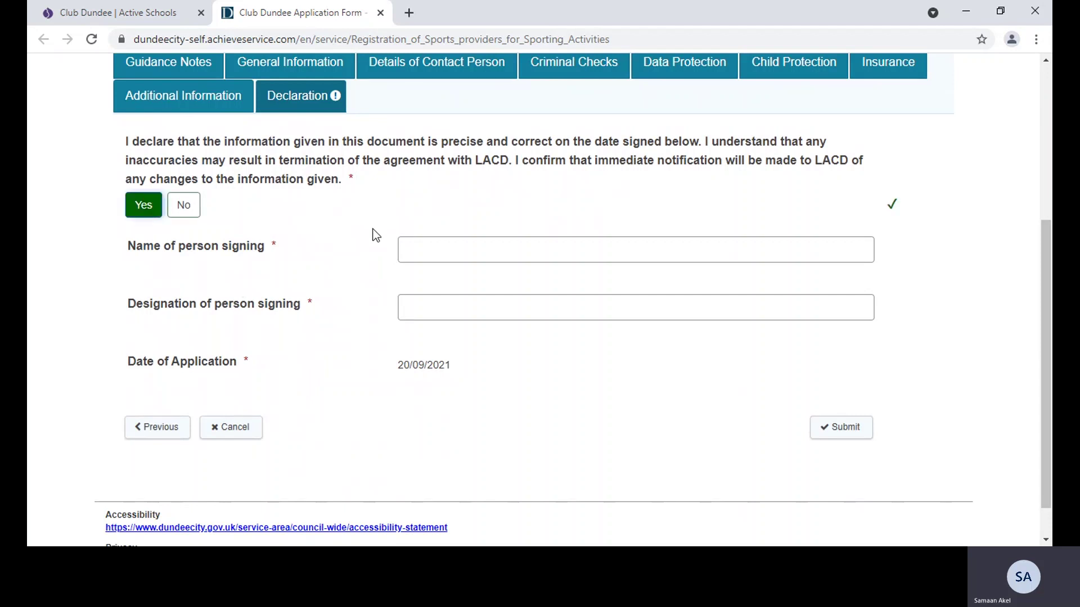
pyautogui.click(430, 255)
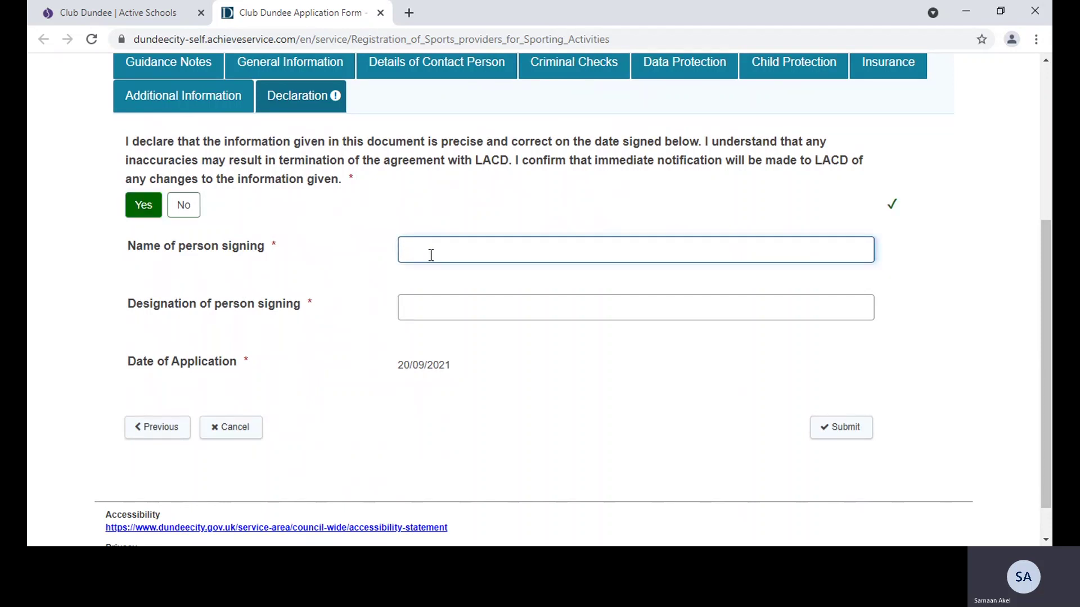
pyautogui.click(430, 309)
pyautogui.write('Coach')
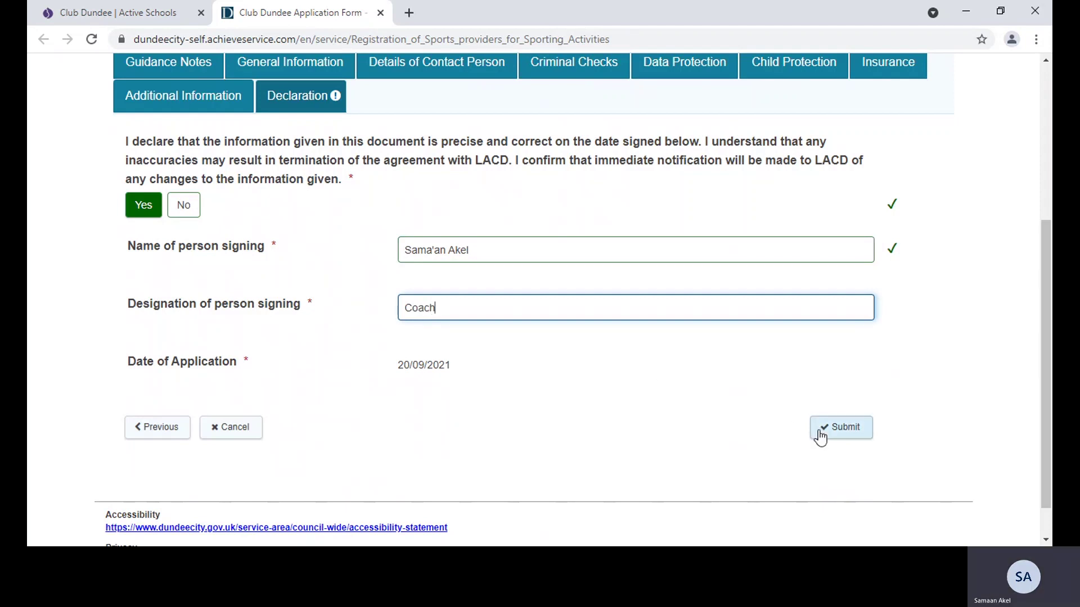
pyautogui.click(833, 437)
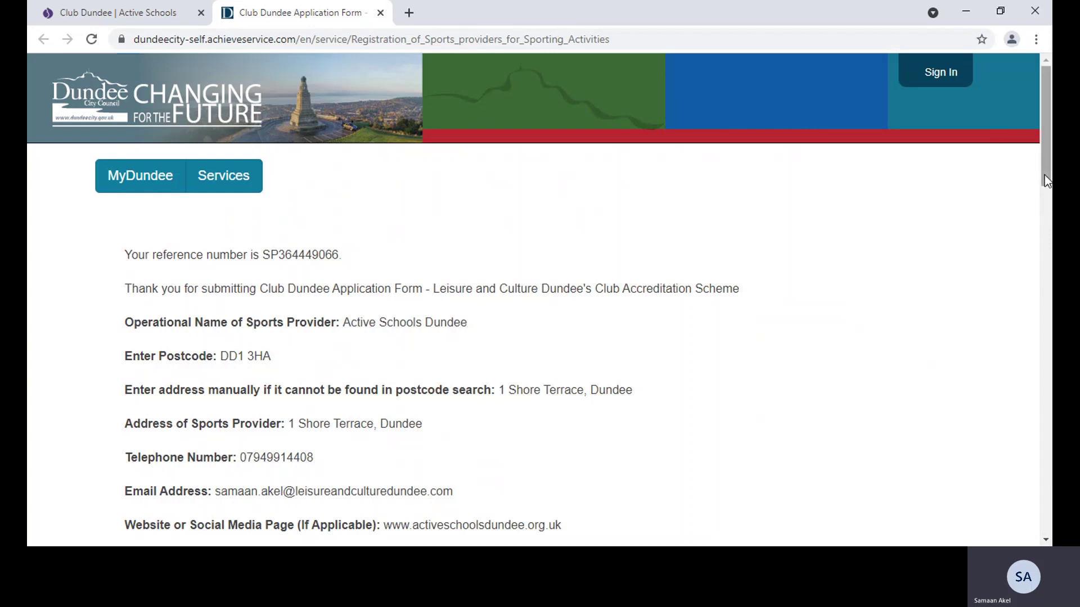
# Scroll through the submitted application summary, then continue back to the MyDundee home page
pyautogui.moveTo(1044, 177); pyautogui.dragTo(1050, 531)
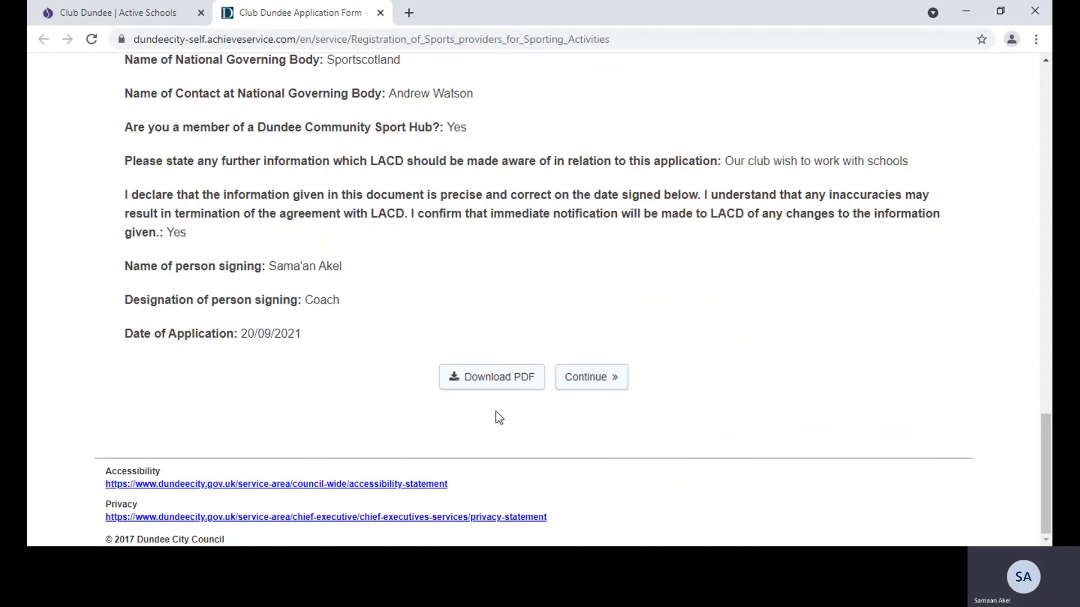
pyautogui.click(613, 384)
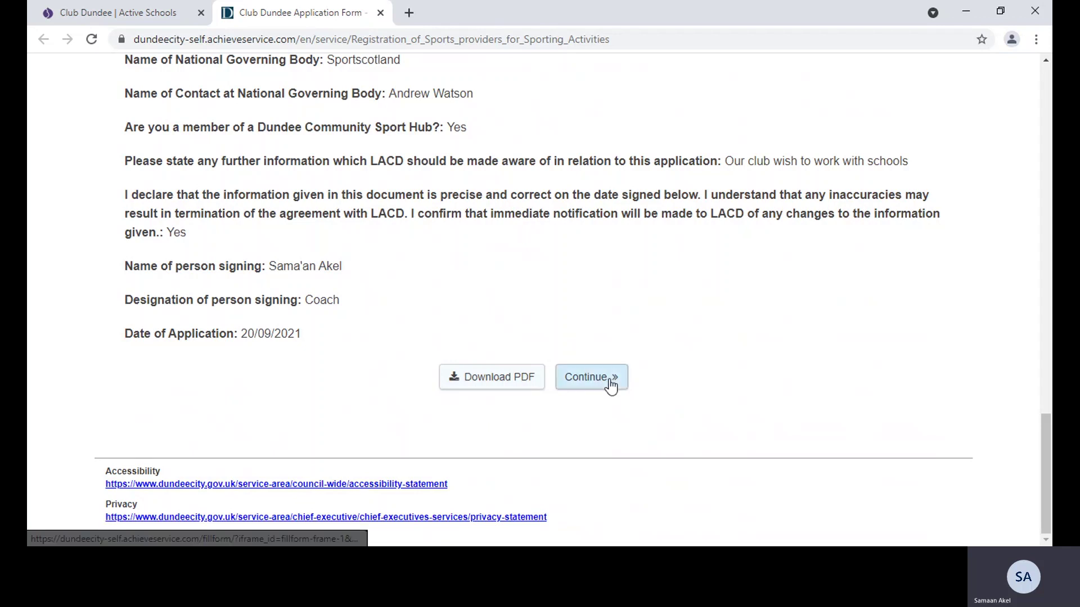